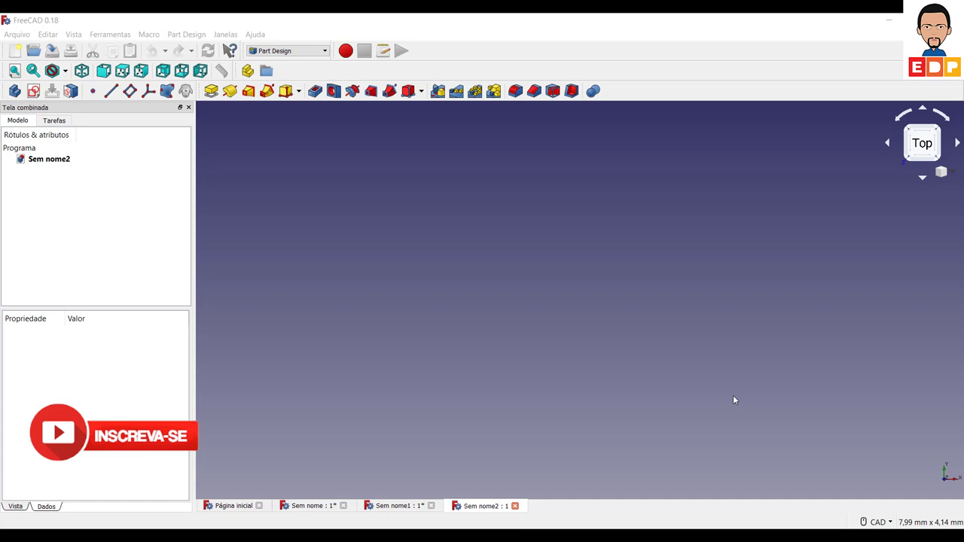
Create a new sketch on the XY_Plane, with the origin shifted lower in view.
click(34, 91)
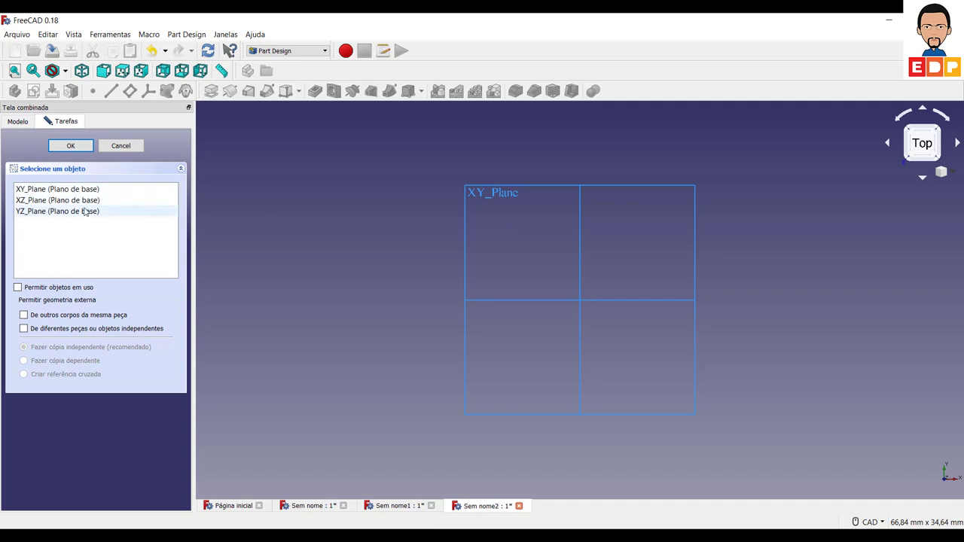
click(69, 193)
click(72, 146)
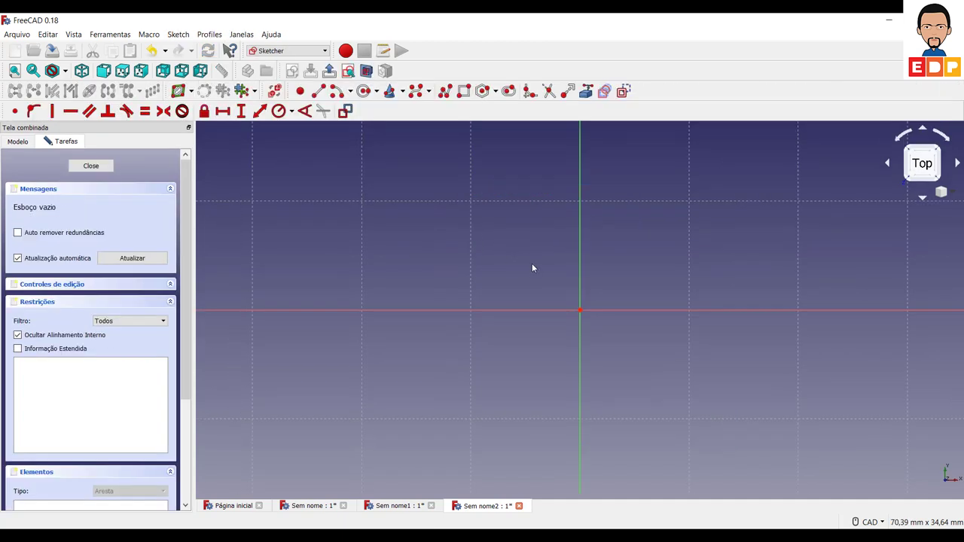
middle_drag(519, 282, 504, 362)
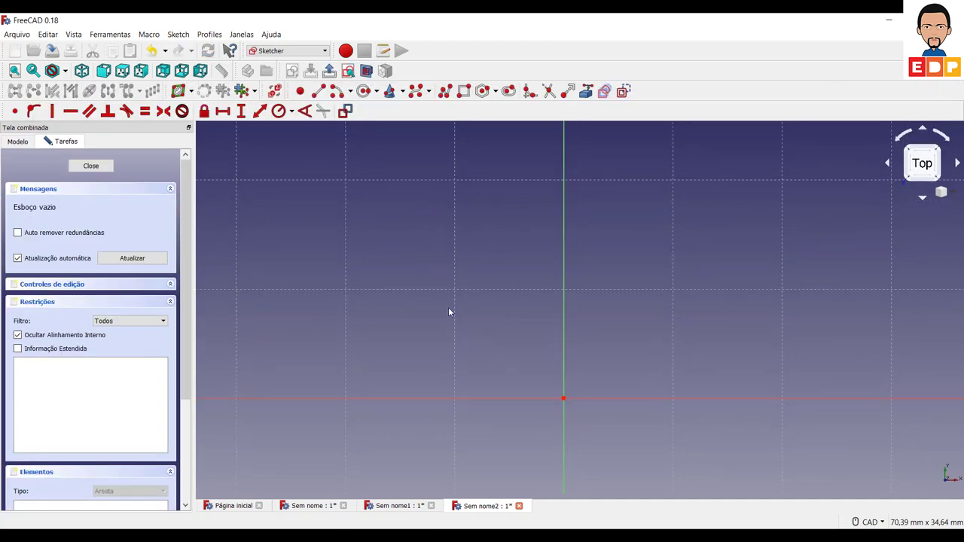
Draw the left half of the pulley outline as a polyline, with short verticals and sloped notch lines.
click(448, 95)
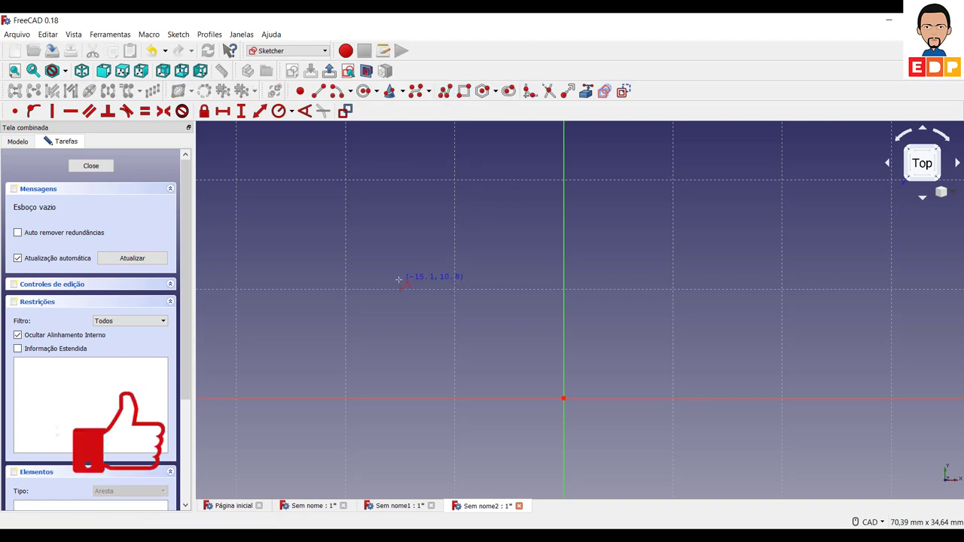
click(393, 210)
click(393, 254)
click(493, 281)
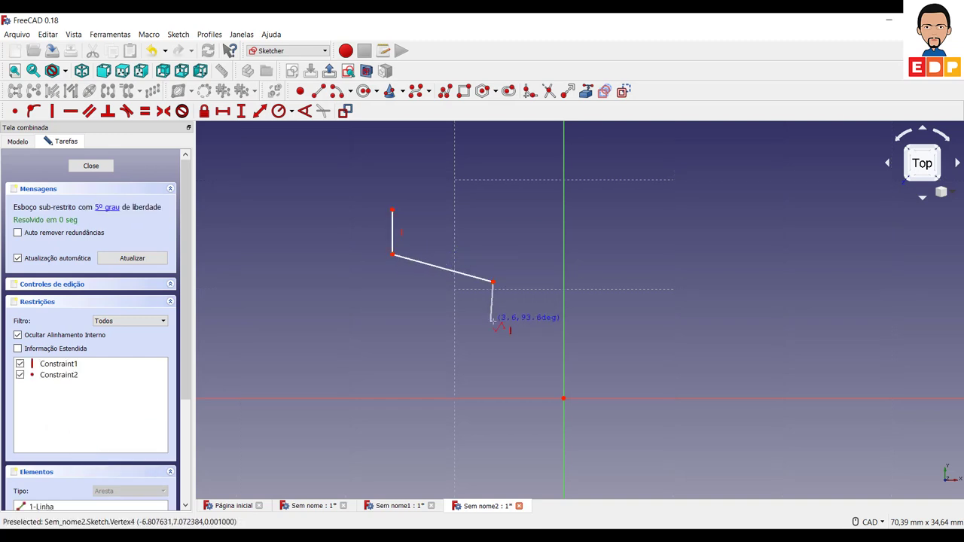
click(493, 322)
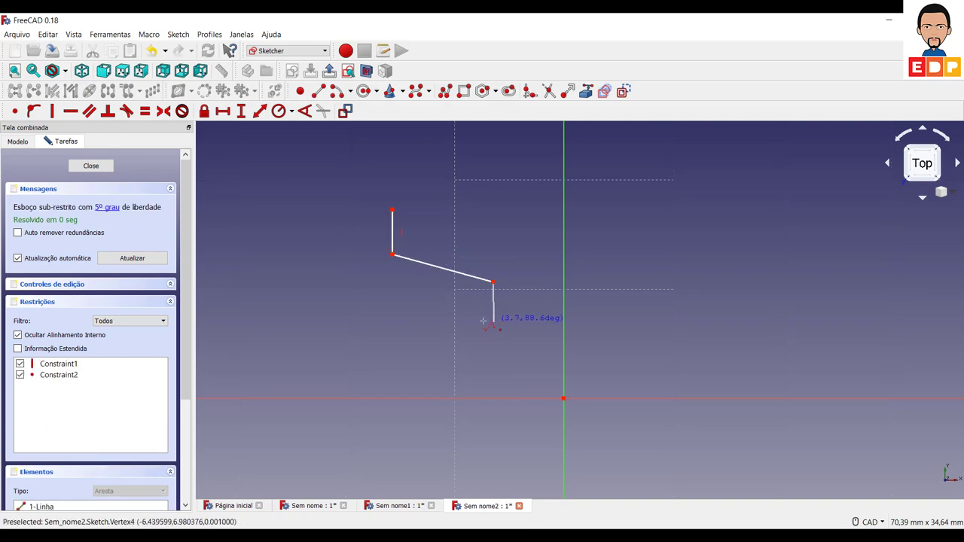
click(390, 339)
click(390, 376)
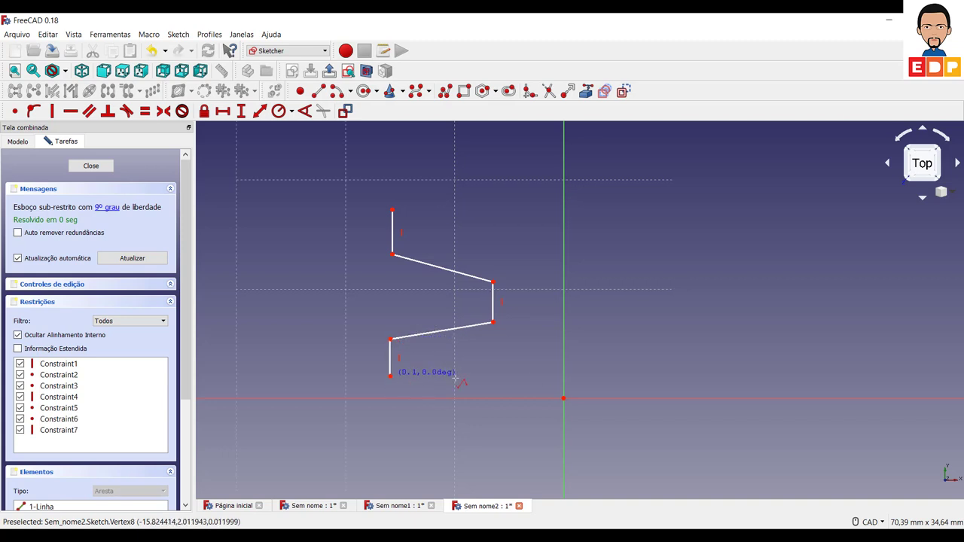
Finish the polyline with the bottom edge and right notch, closing it at the start point.
click(731, 374)
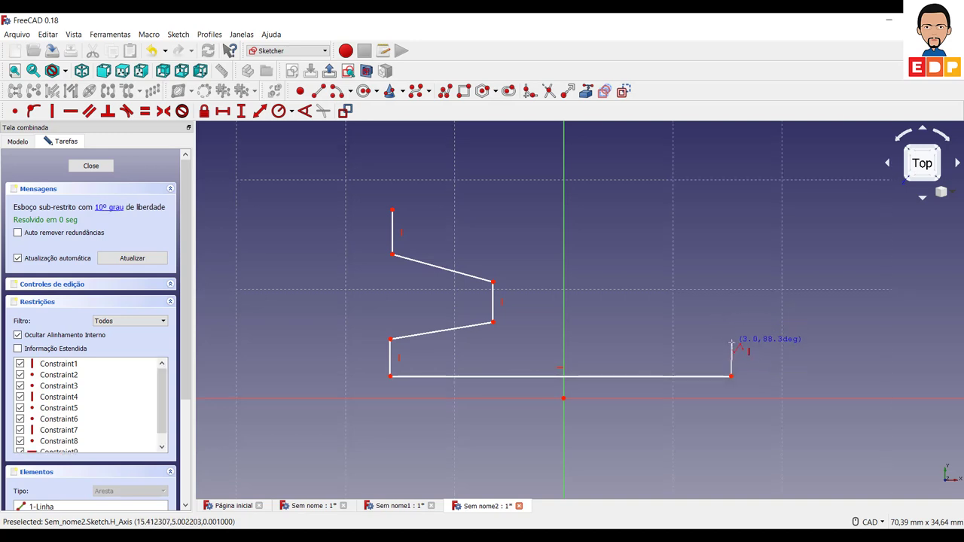
click(731, 343)
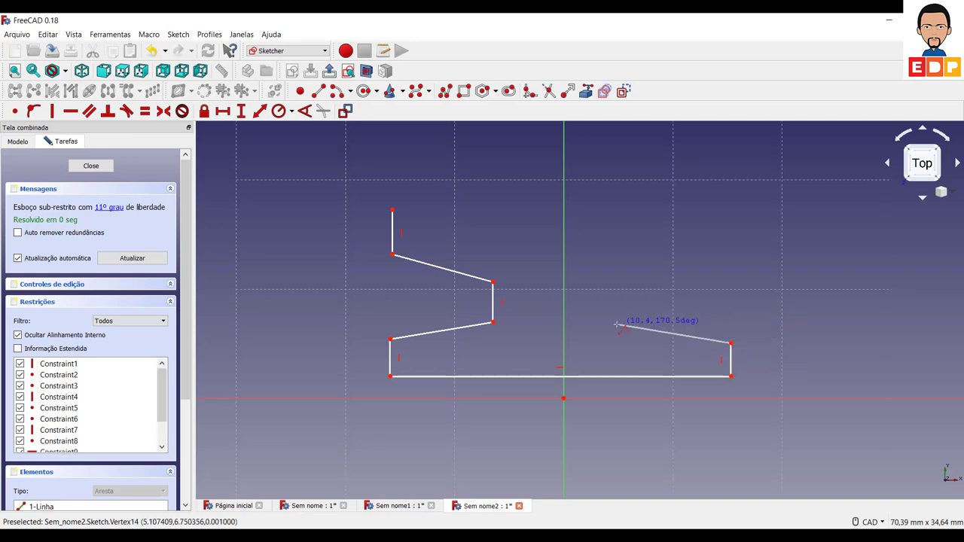
click(616, 326)
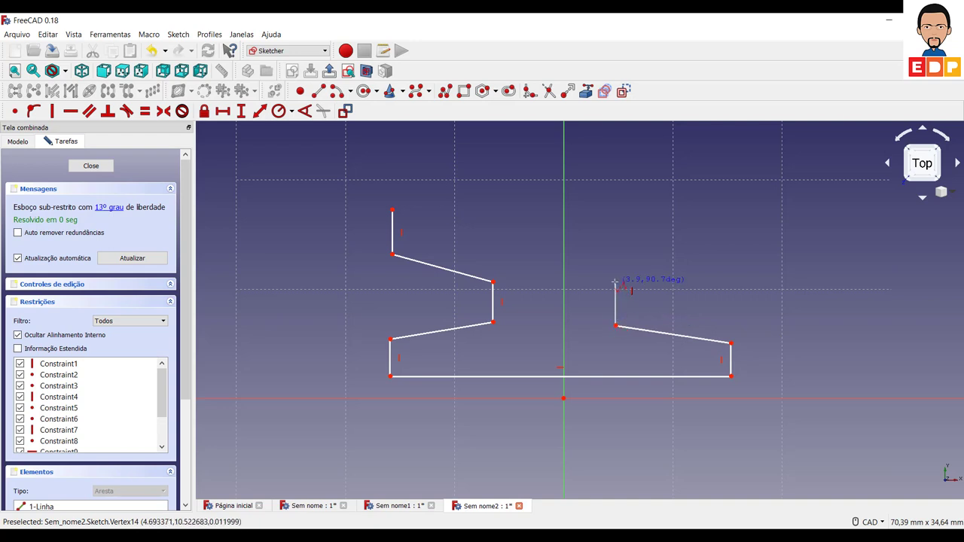
click(615, 287)
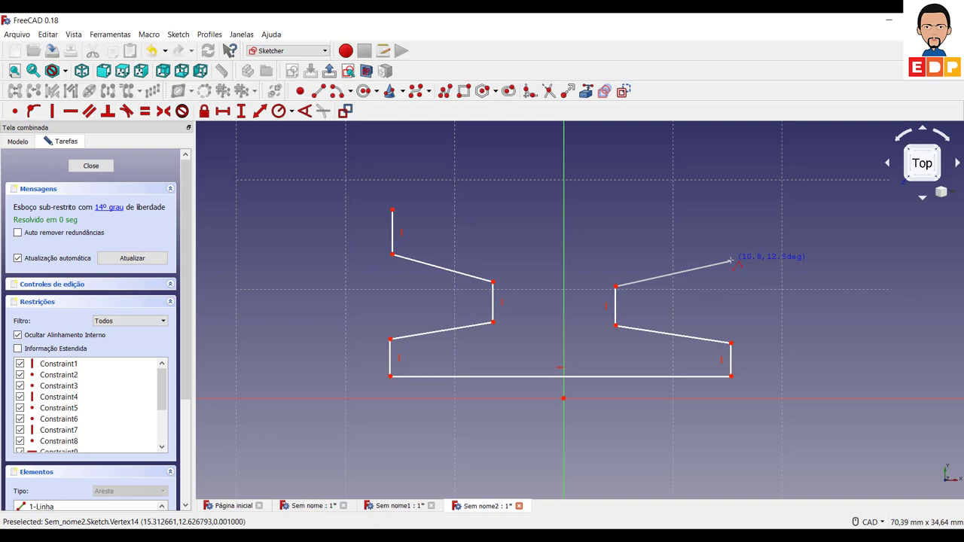
click(730, 261)
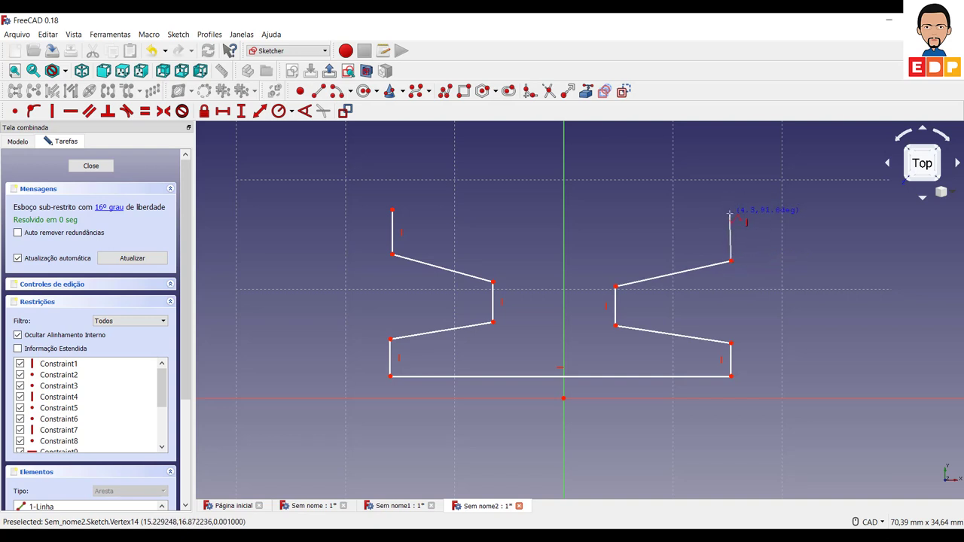
click(730, 214)
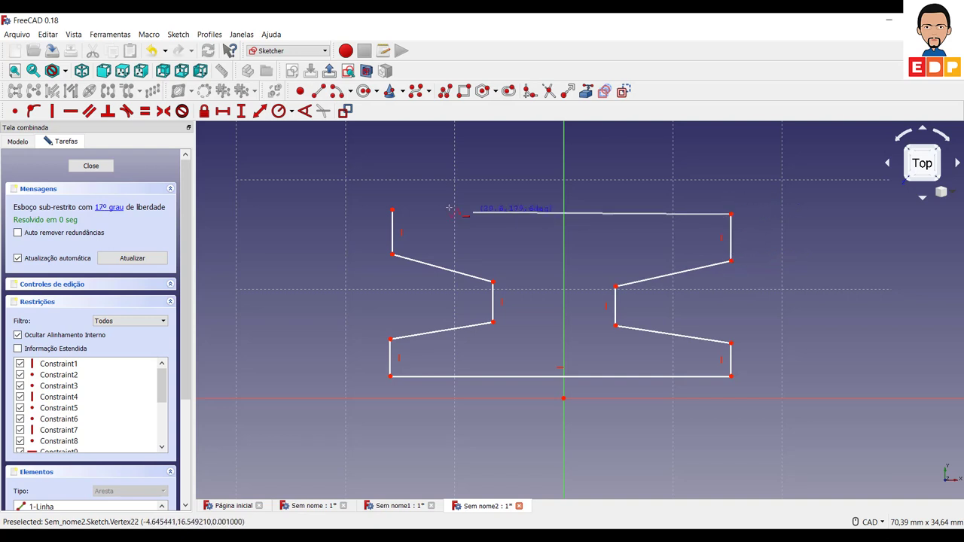
click(393, 214)
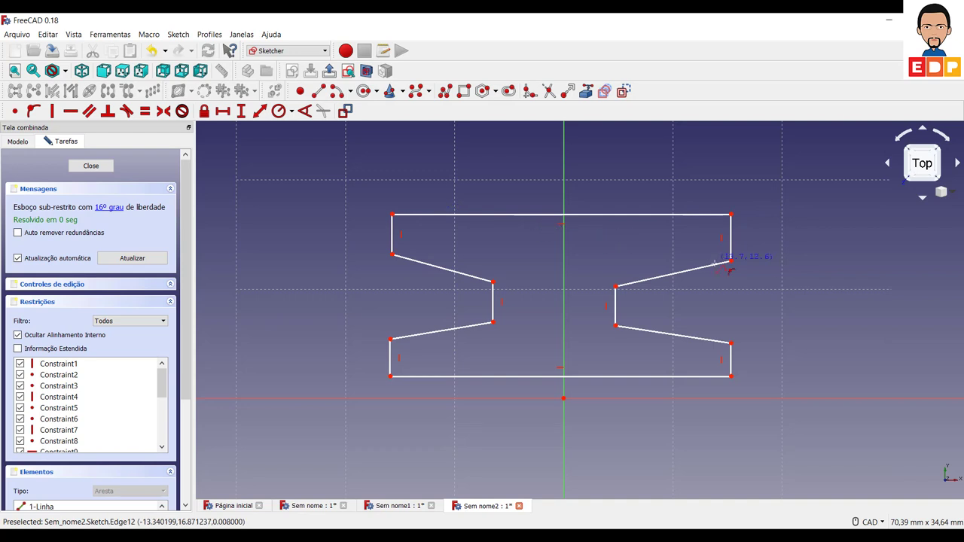
End the polyline and make the four outer vertical sides equal.
right_click(744, 311)
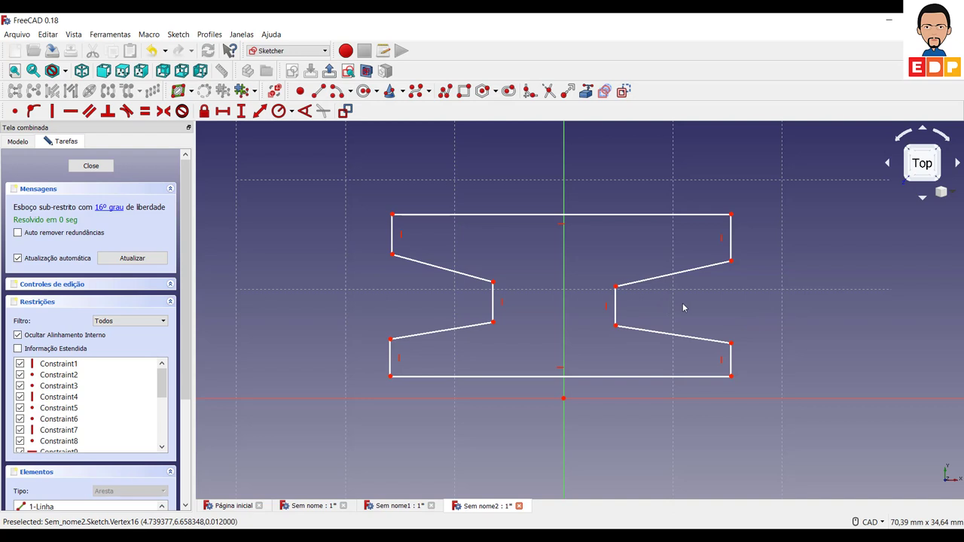
click(734, 361)
click(731, 241)
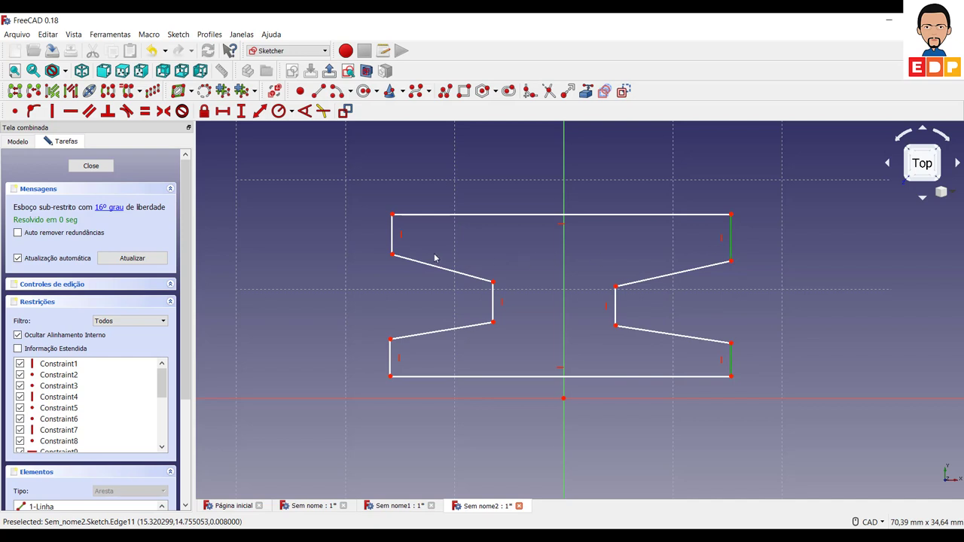
click(392, 244)
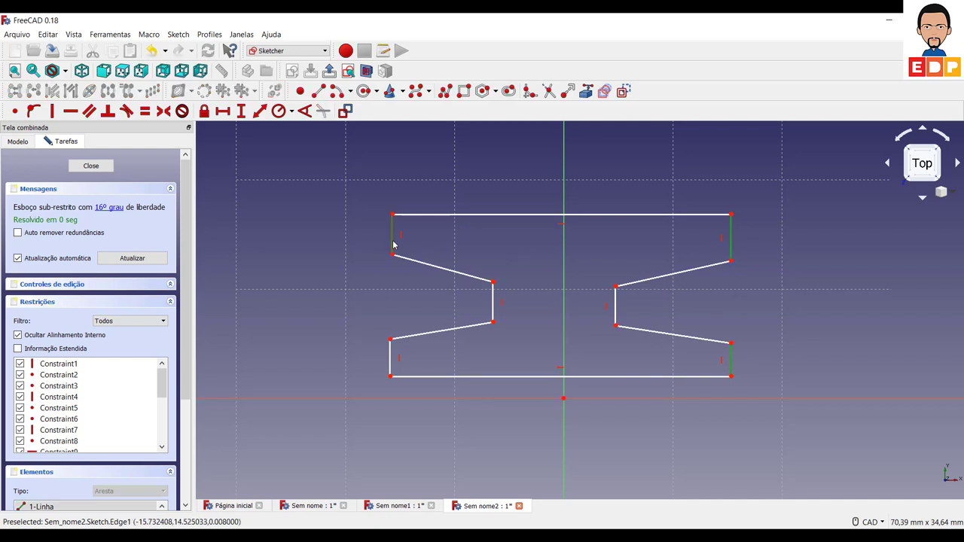
click(389, 364)
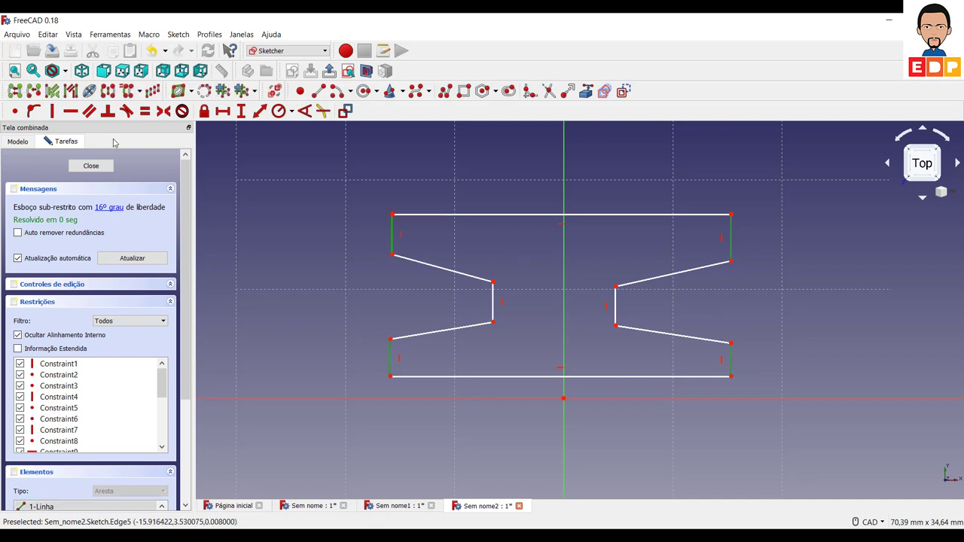
click(145, 112)
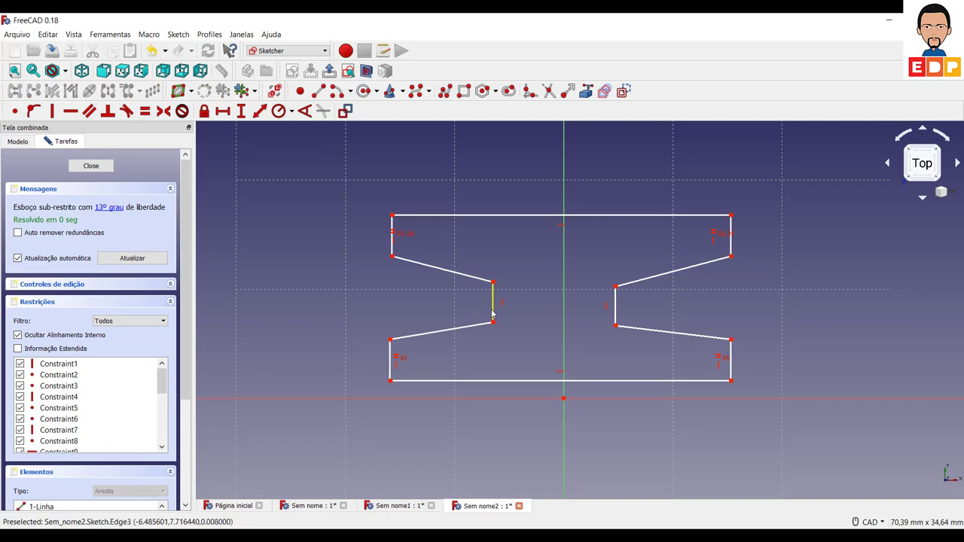
Make the two inner vertical sides equal, and the top and bottom edges equal.
click(616, 315)
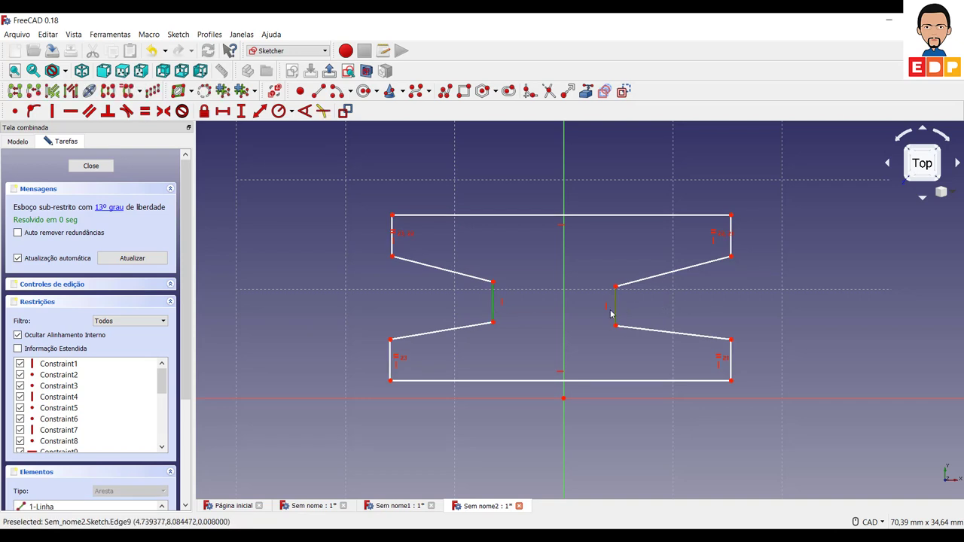
click(145, 111)
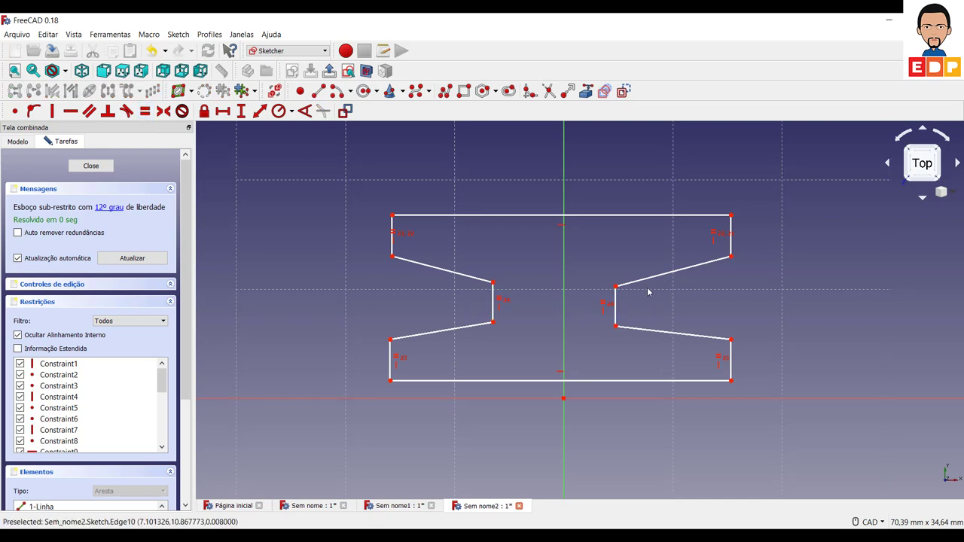
click(610, 216)
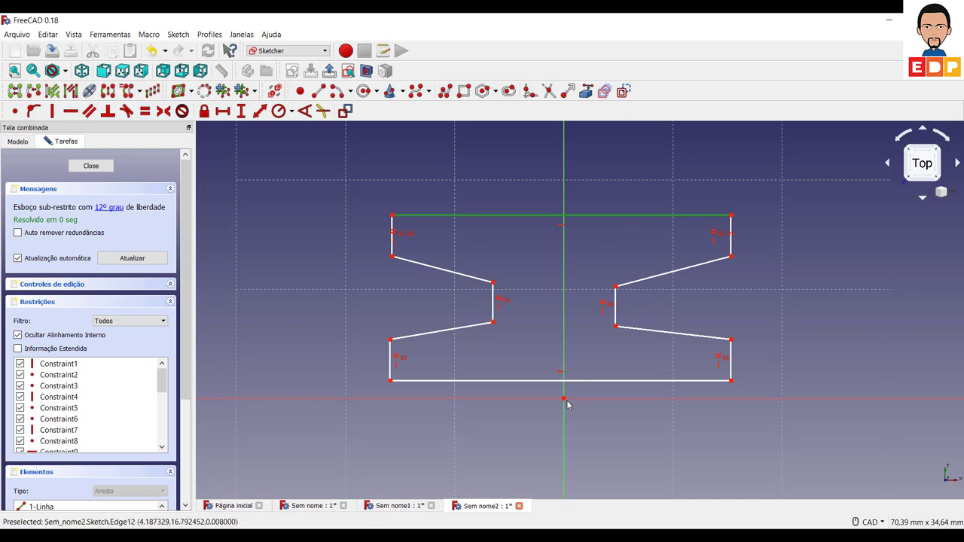
click(604, 381)
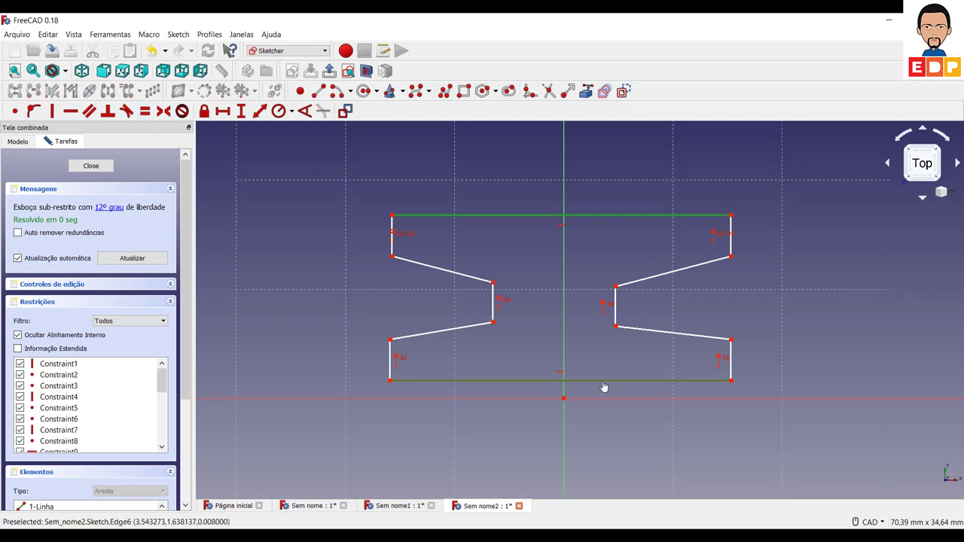
click(145, 112)
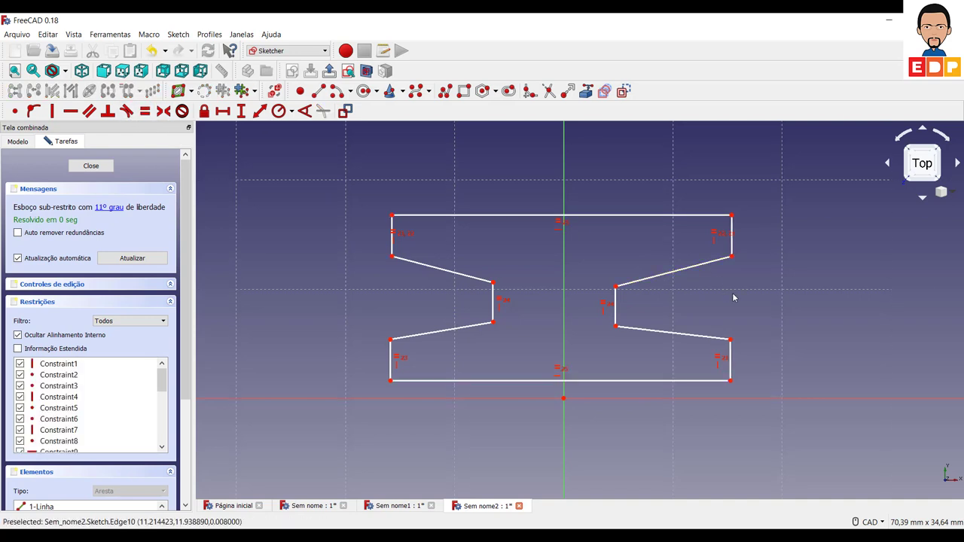
Make the two bottom corners symmetric about the vertical axis.
mouse_move(708, 337)
mouse_down()
mouse_move(641, 351)
mouse_move(710, 338)
mouse_move(699, 348)
mouse_move(701, 338)
mouse_up()
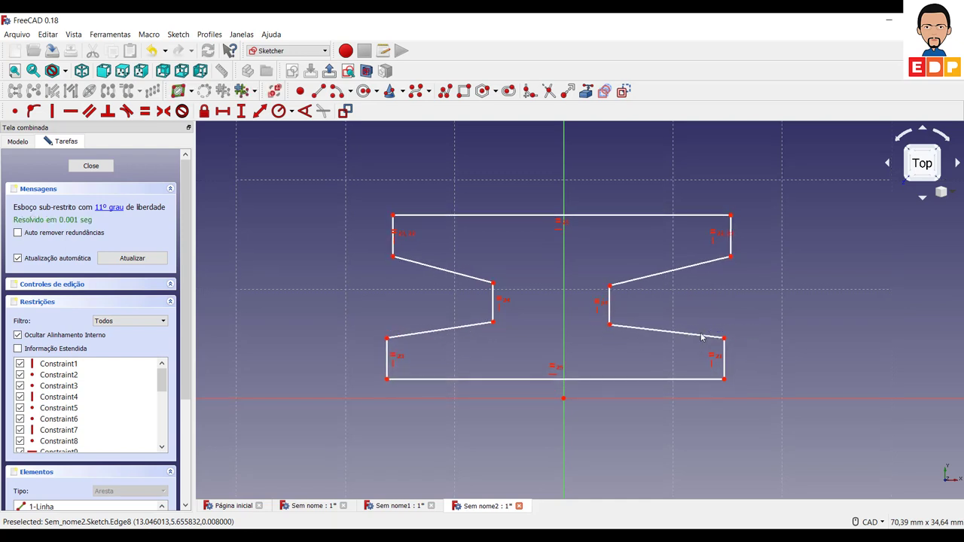
click(725, 382)
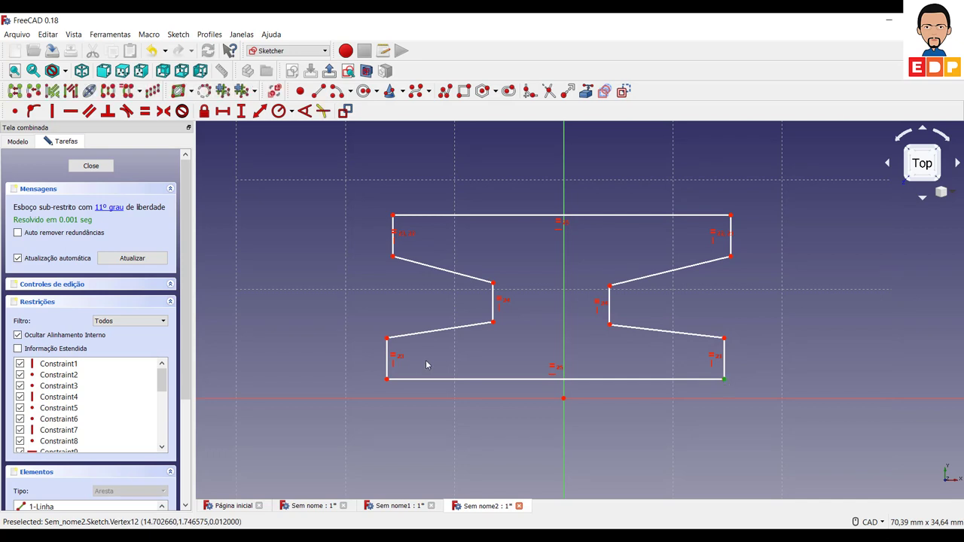
click(387, 380)
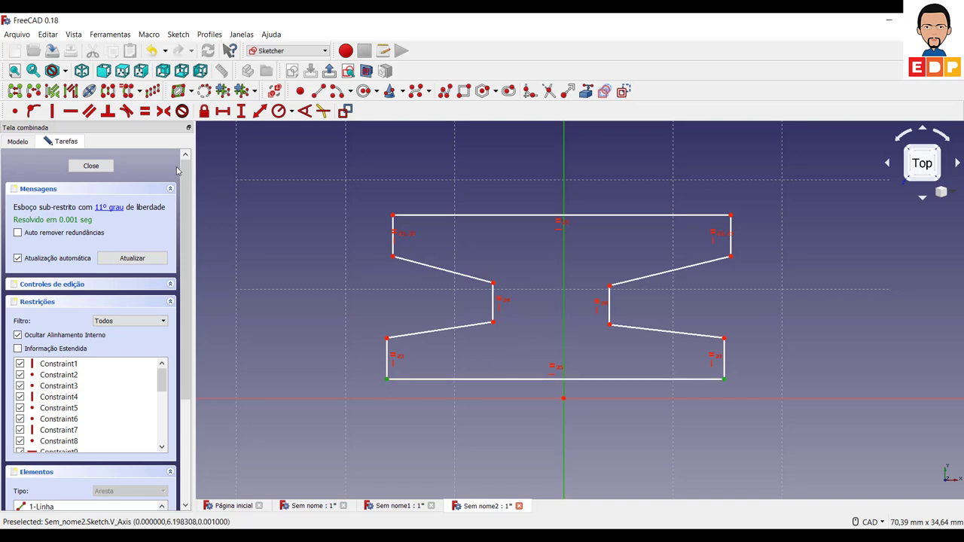
click(181, 112)
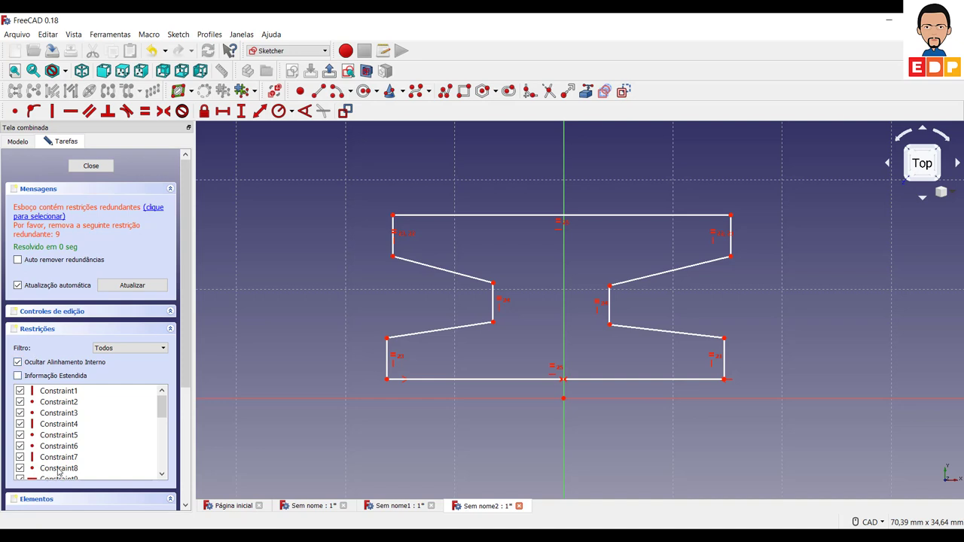
Delete the redundant Constraint9 from the constraints list.
scroll(63, 472, down, 2)
click(65, 414)
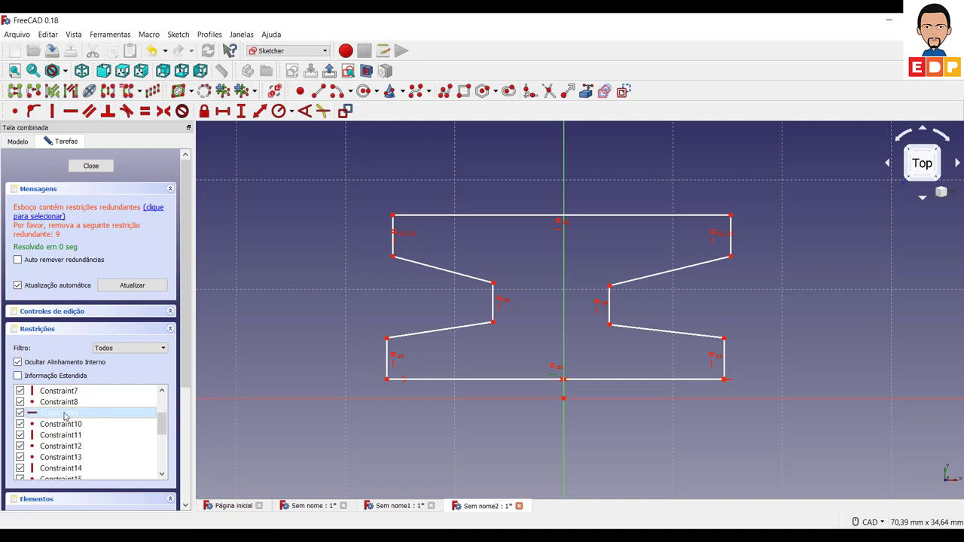
key(Delete)
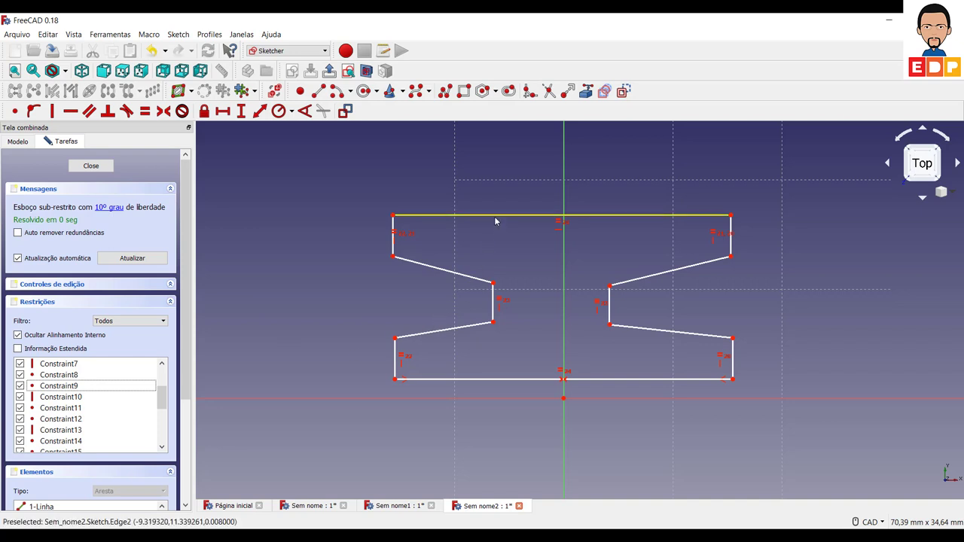
Make the two top corners symmetric about the vertical axis.
drag(493, 224, 504, 224)
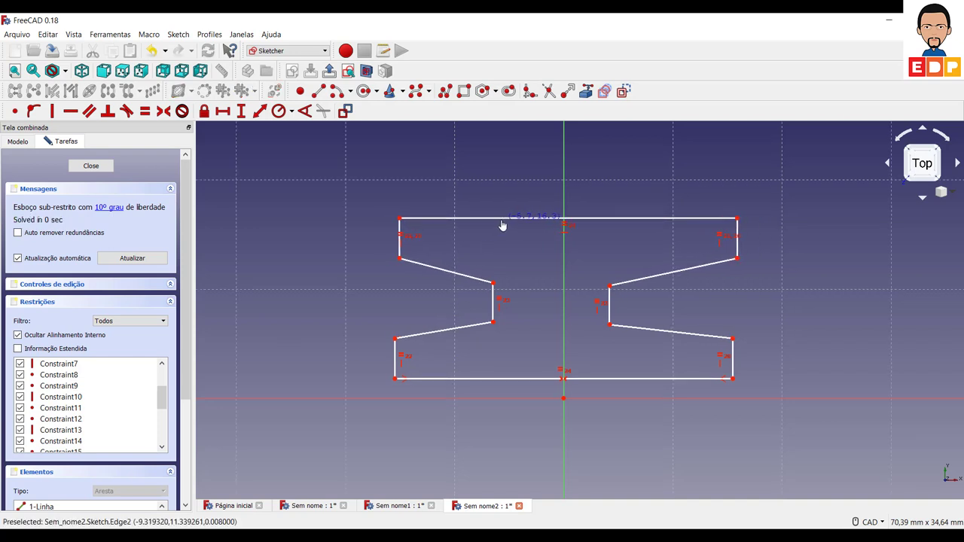
click(737, 219)
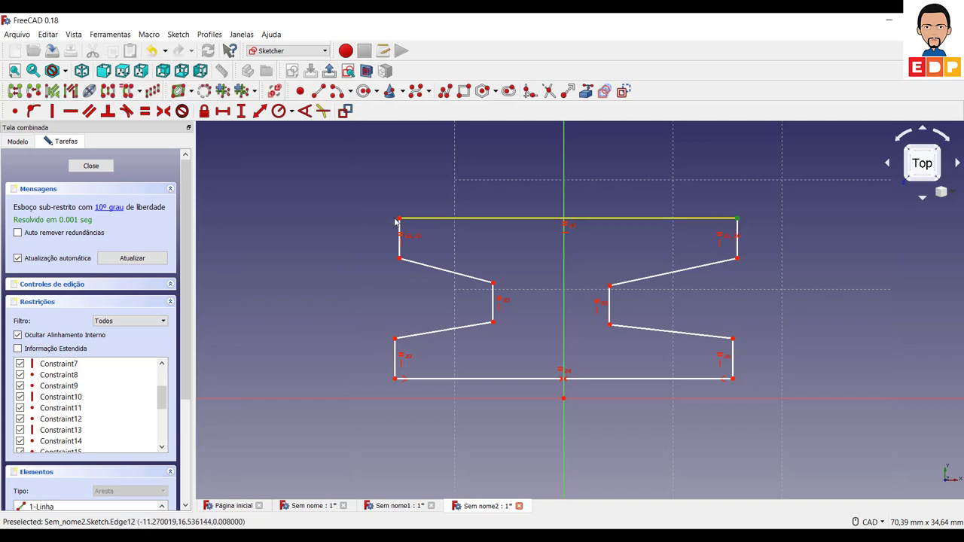
click(399, 218)
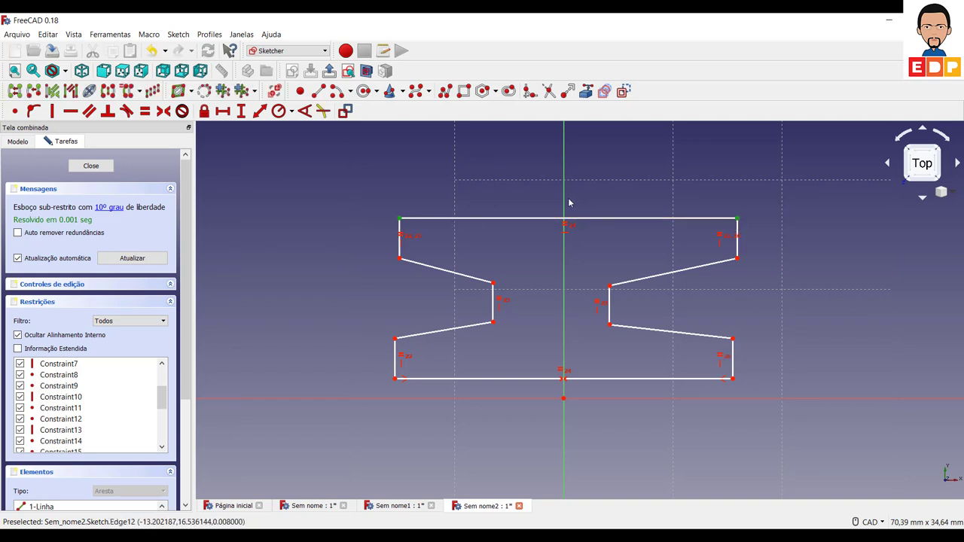
click(164, 110)
Delete the redundant Constraint19 so the sketch solves cleanly.
scroll(105, 437, down, 2)
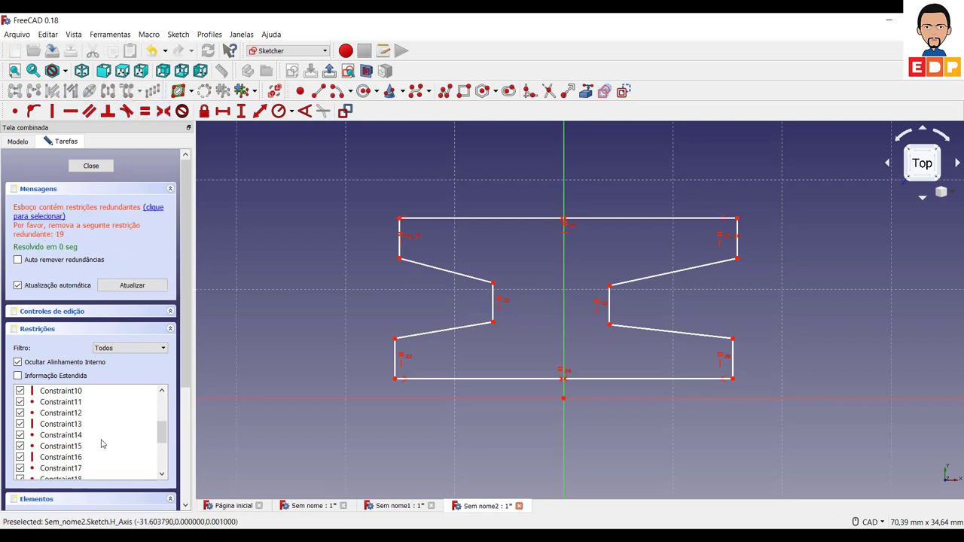
scroll(101, 444, down, 3)
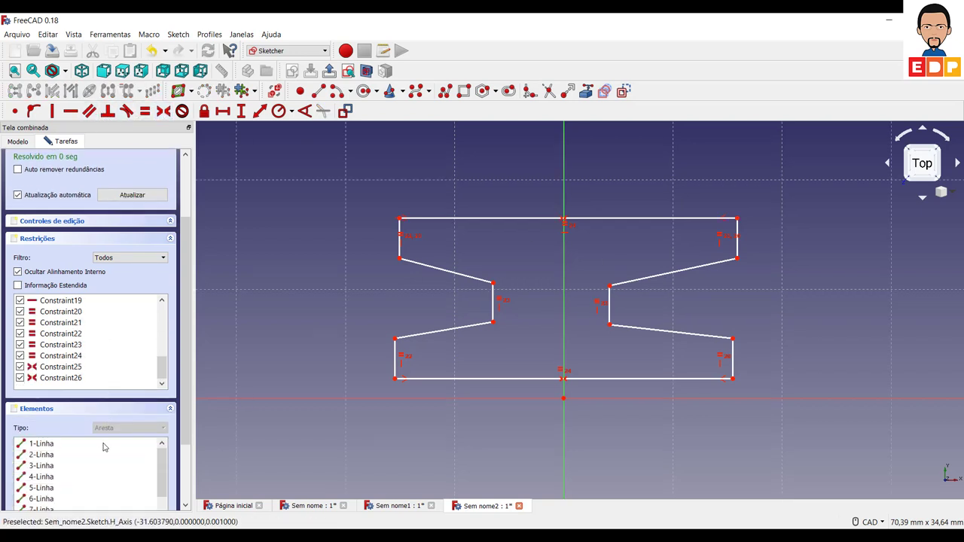
click(76, 302)
key(Delete)
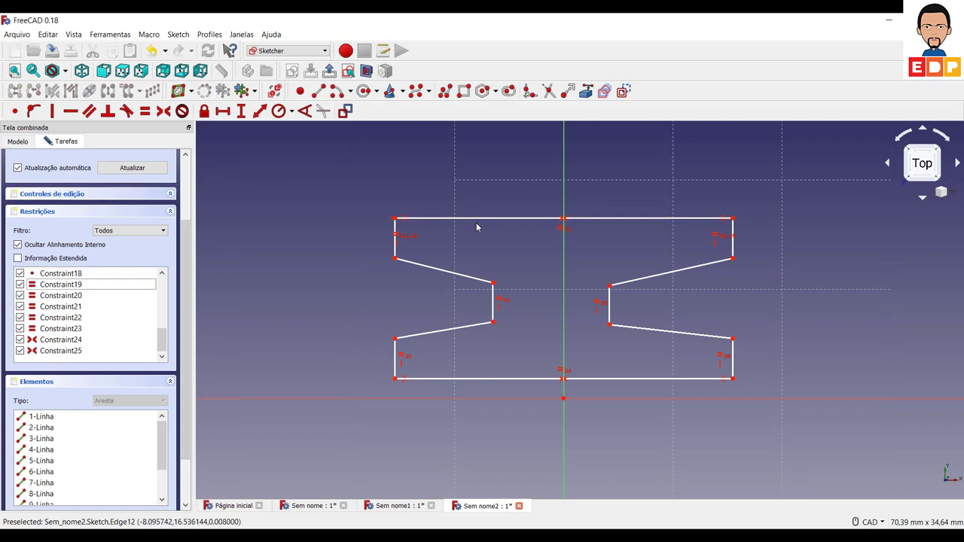
Give the top edge a 40 mm horizontal length.
click(540, 218)
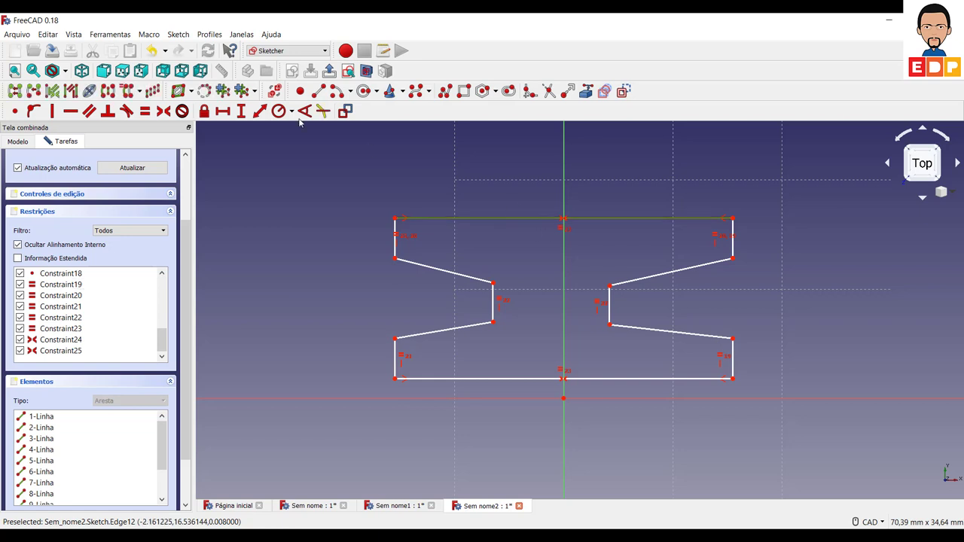
click(223, 110)
text(40)
key(Return)
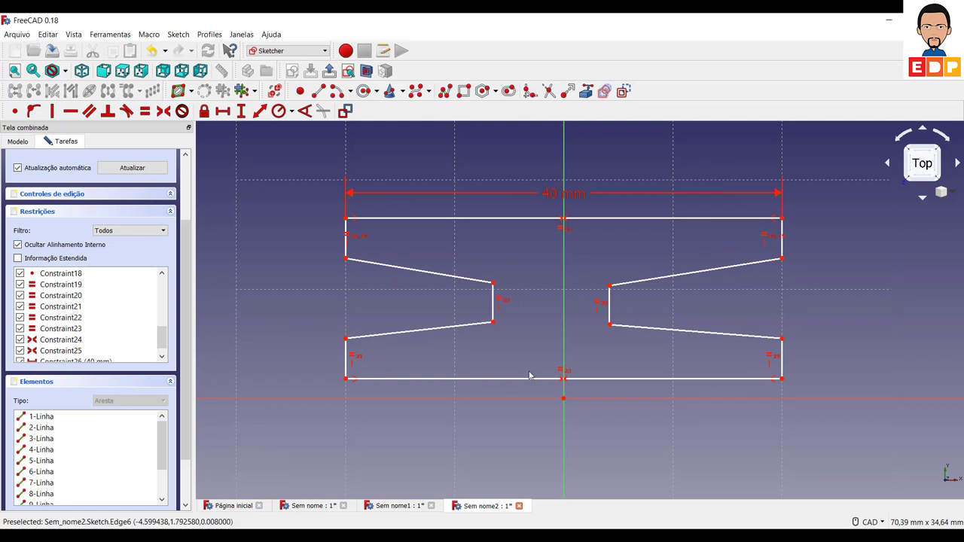
Set the left outer edge and the left notch's inner edge each to 5 mm tall.
click(783, 248)
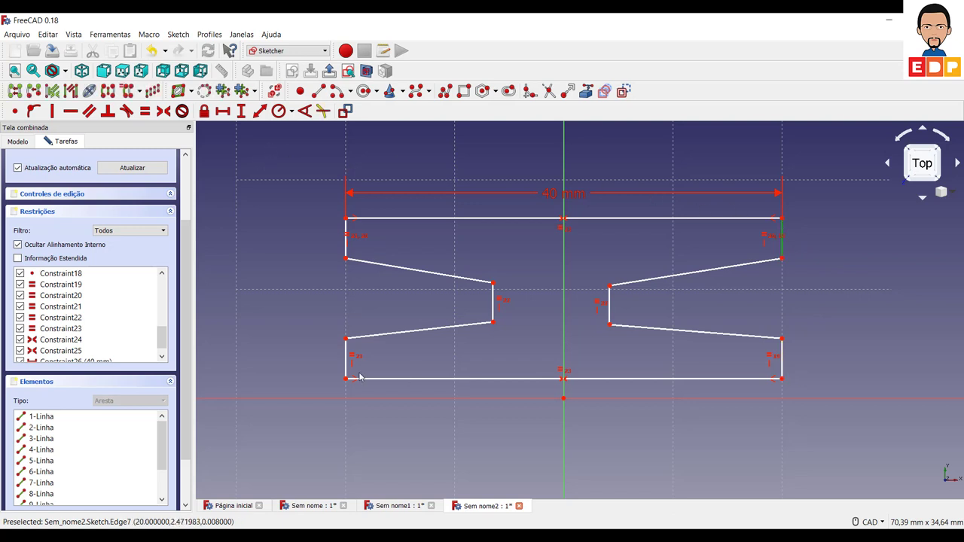
click(346, 241)
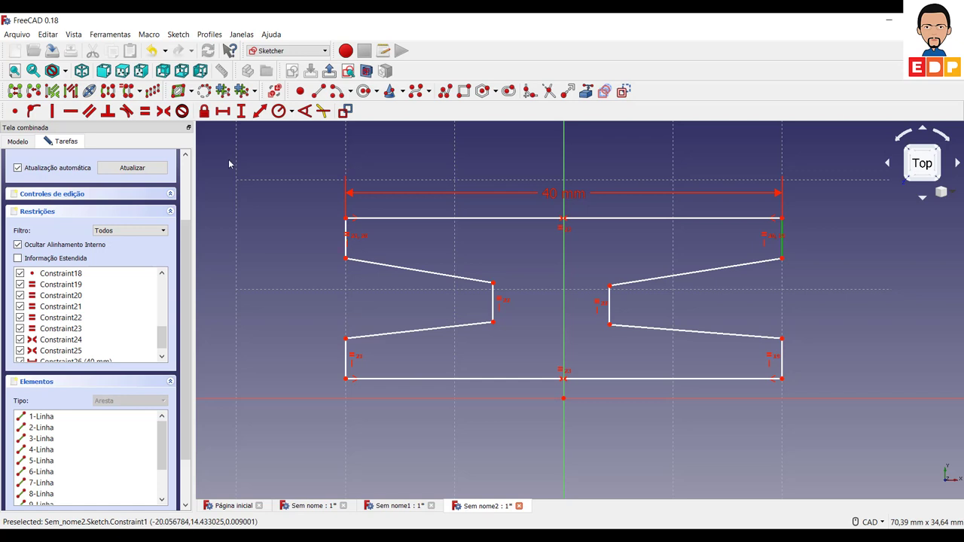
click(241, 111)
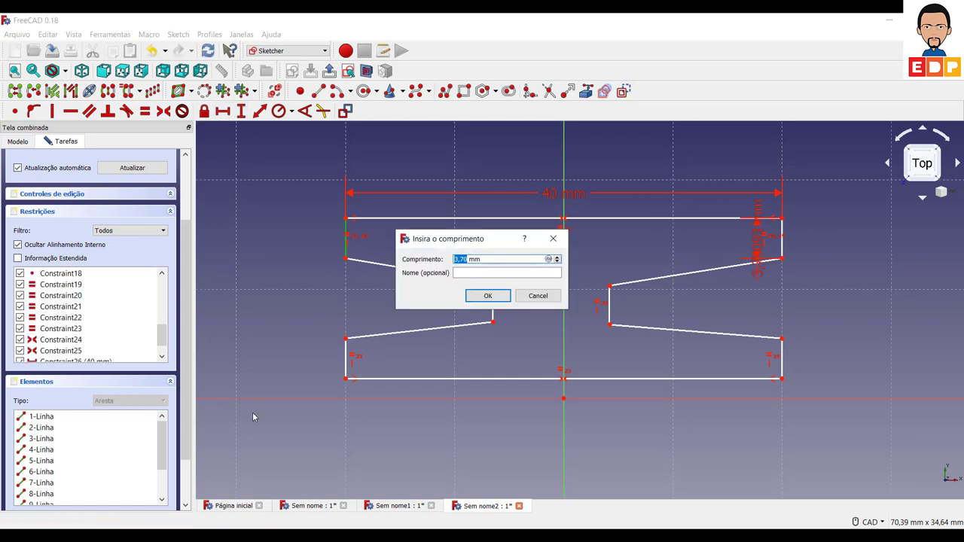
text(5)
key(Return)
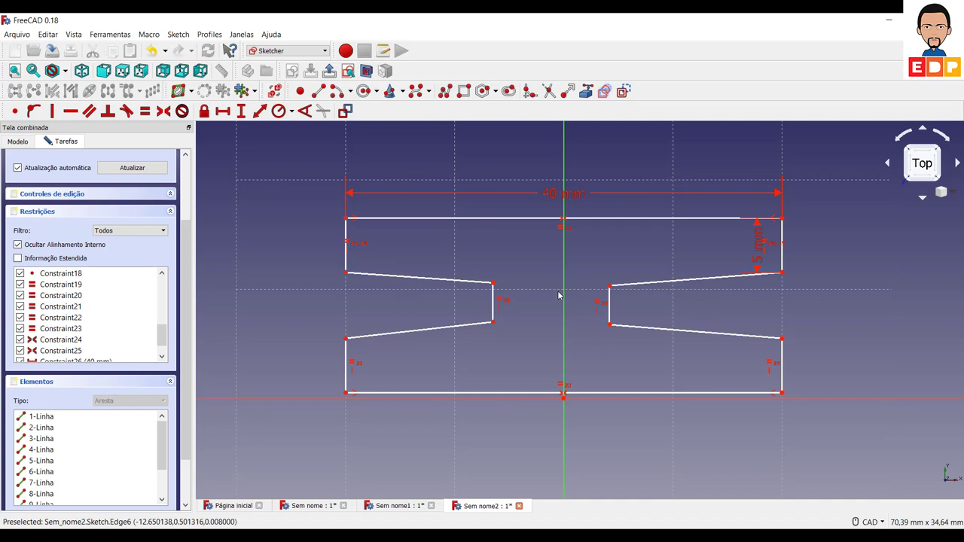
click(492, 311)
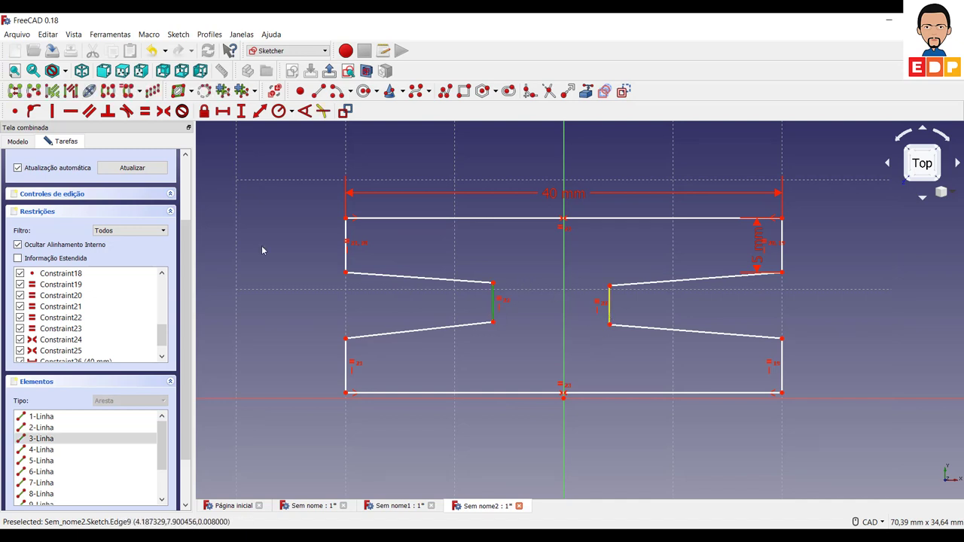
click(241, 110)
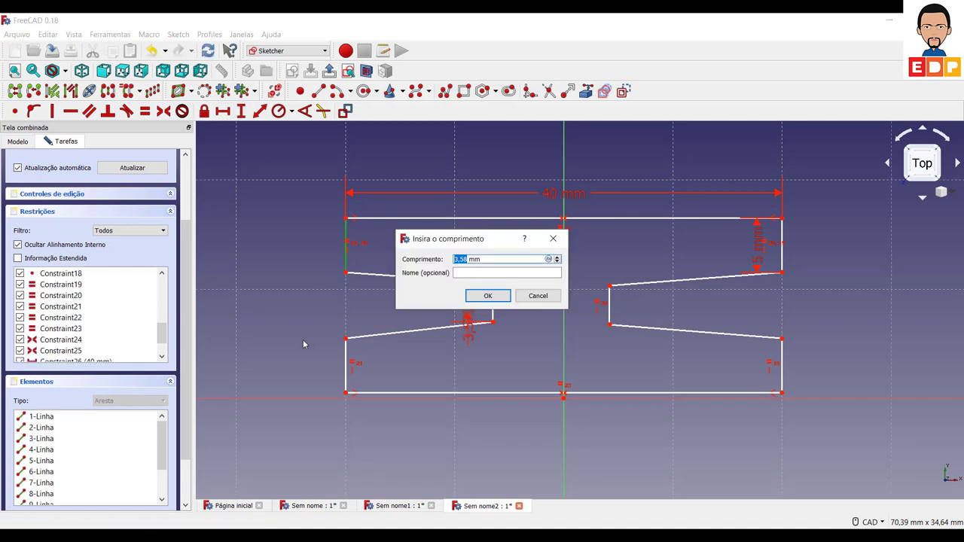
text(5)
key(Return)
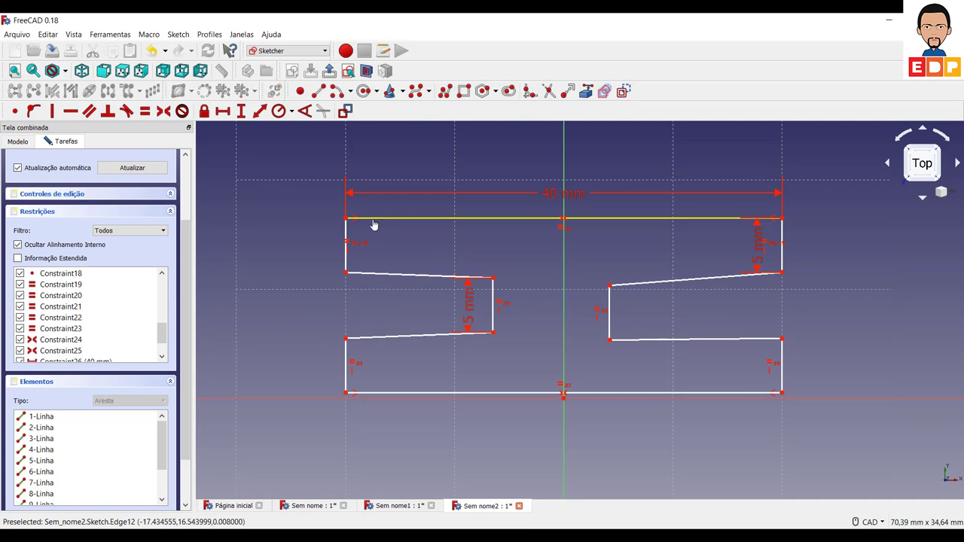
Drag the top edge, notch edges and bottom edge to reshape the outline.
drag(373, 224, 375, 190)
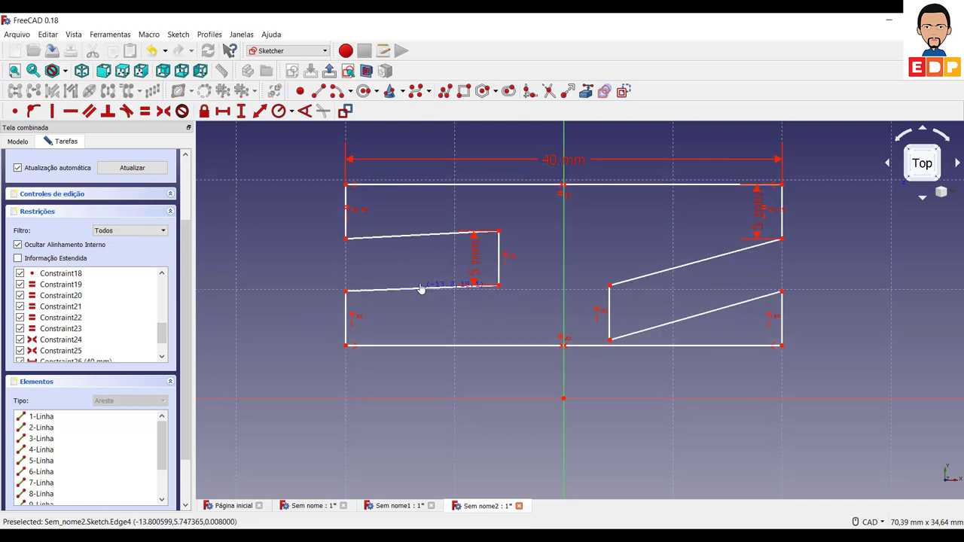
drag(413, 341, 416, 310)
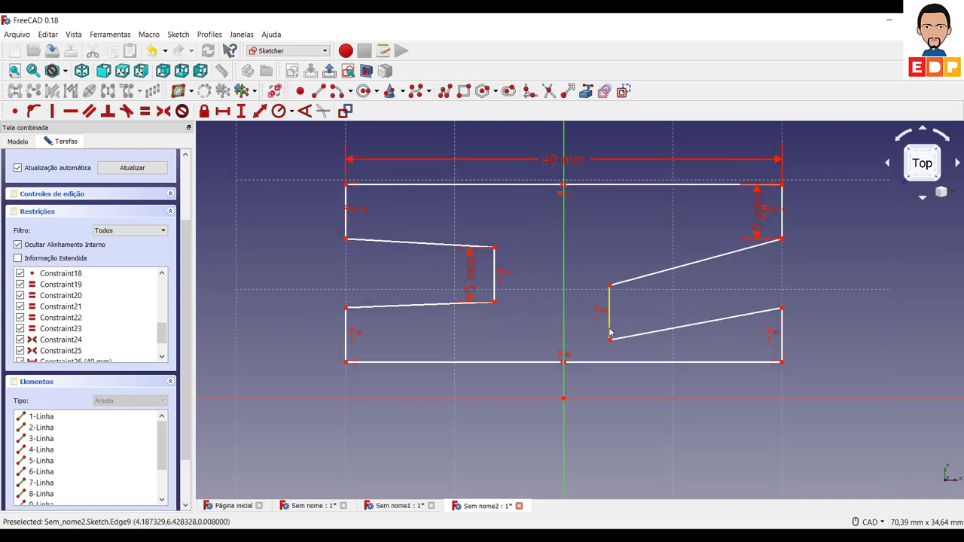
drag(611, 330, 607, 298)
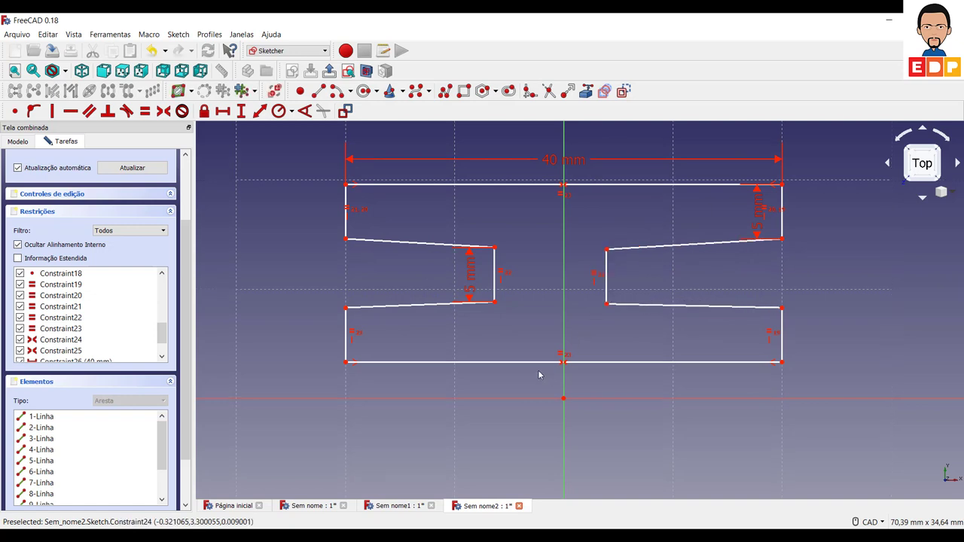
mouse_move(534, 362)
mouse_down()
mouse_move(540, 349)
mouse_move(537, 367)
mouse_up()
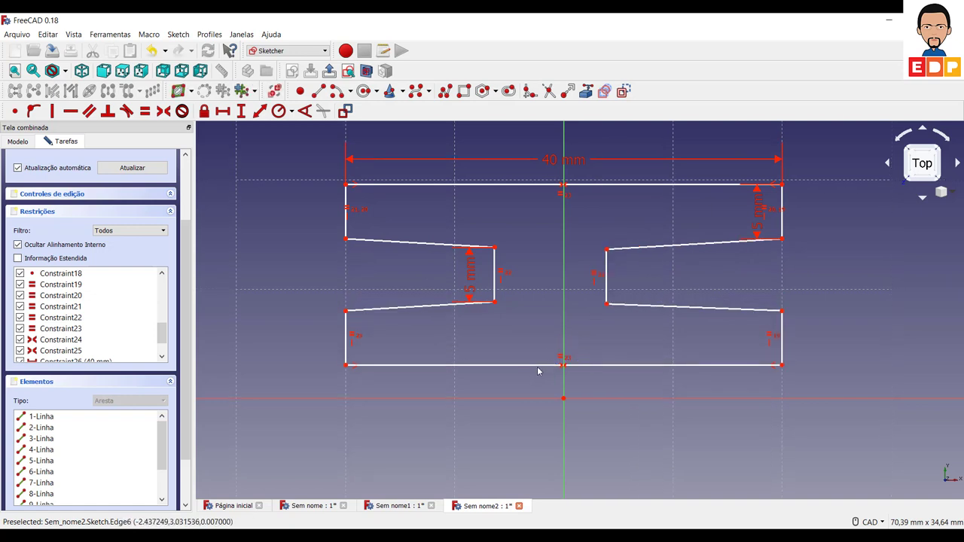
Place the bottom-right corner 10 mm above the origin.
click(783, 366)
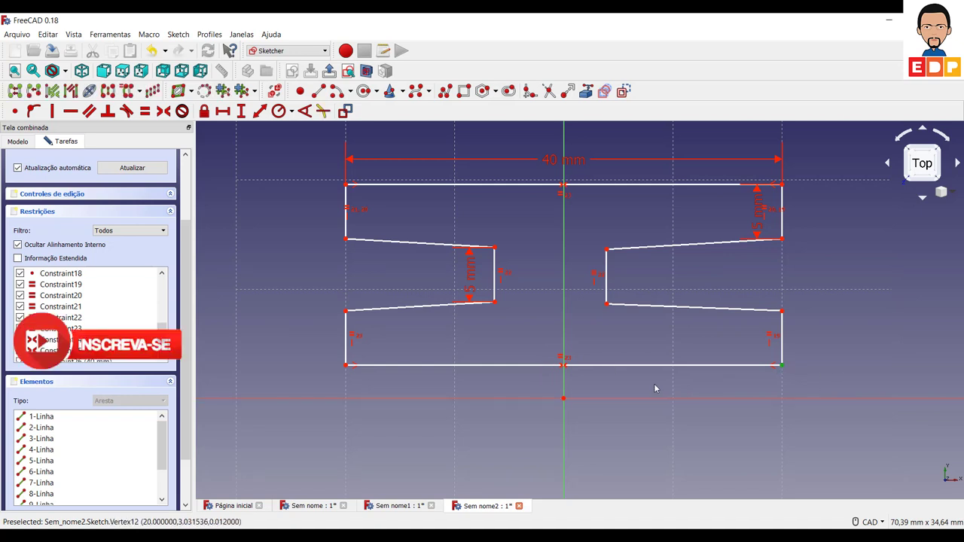
click(564, 400)
click(241, 111)
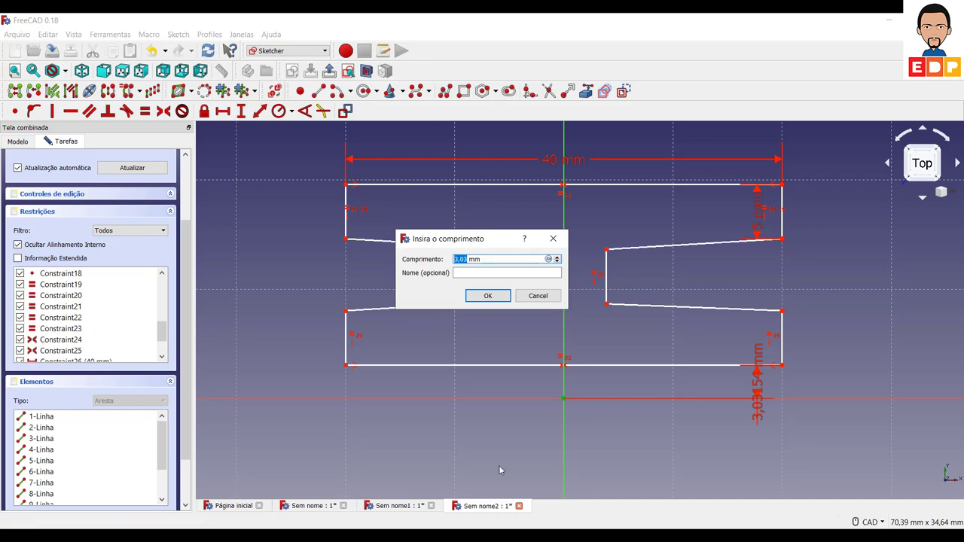
text(10)
key(Return)
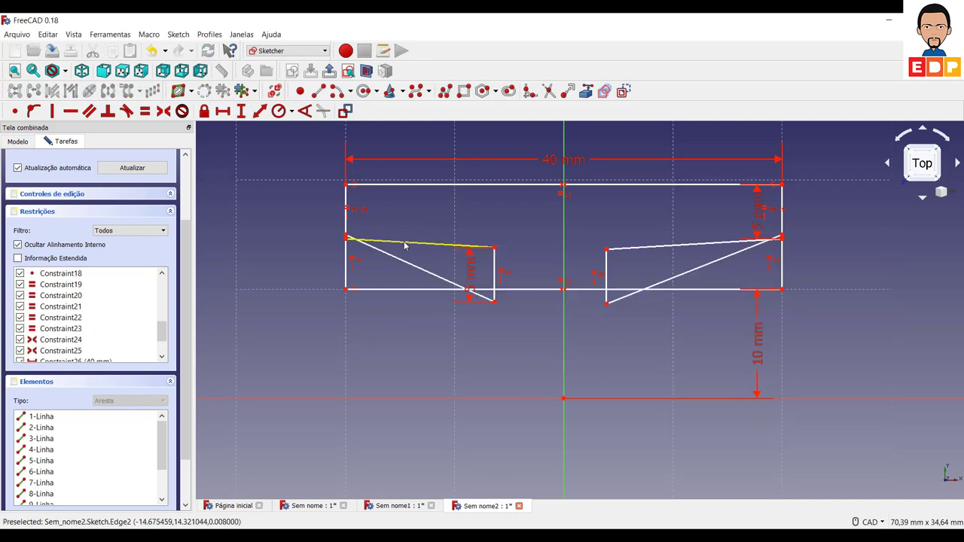
Reshape the notches and set the left notch's inner corner 20 mm above the origin.
mouse_move(407, 246)
mouse_down()
mouse_move(402, 355)
mouse_move(425, 181)
mouse_move(407, 171)
mouse_up()
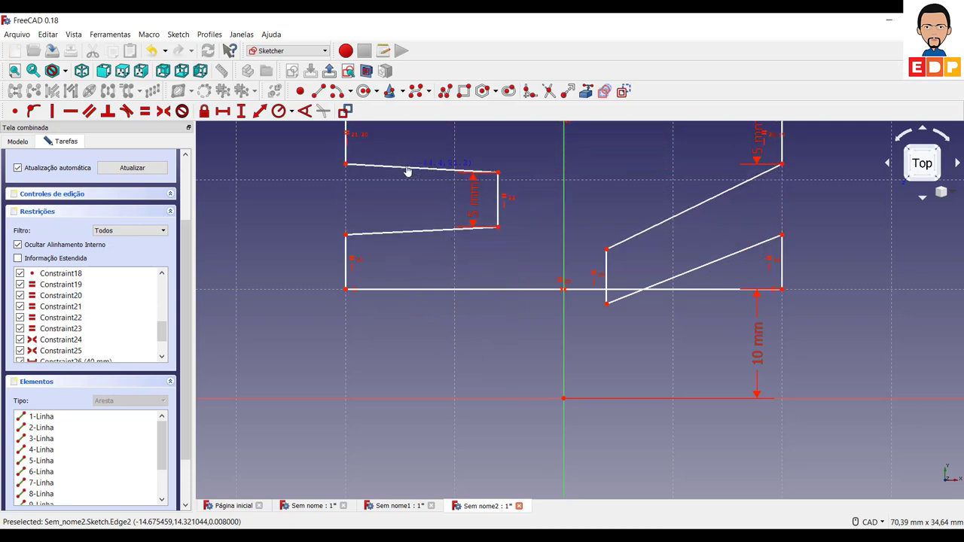
drag(630, 203, 624, 177)
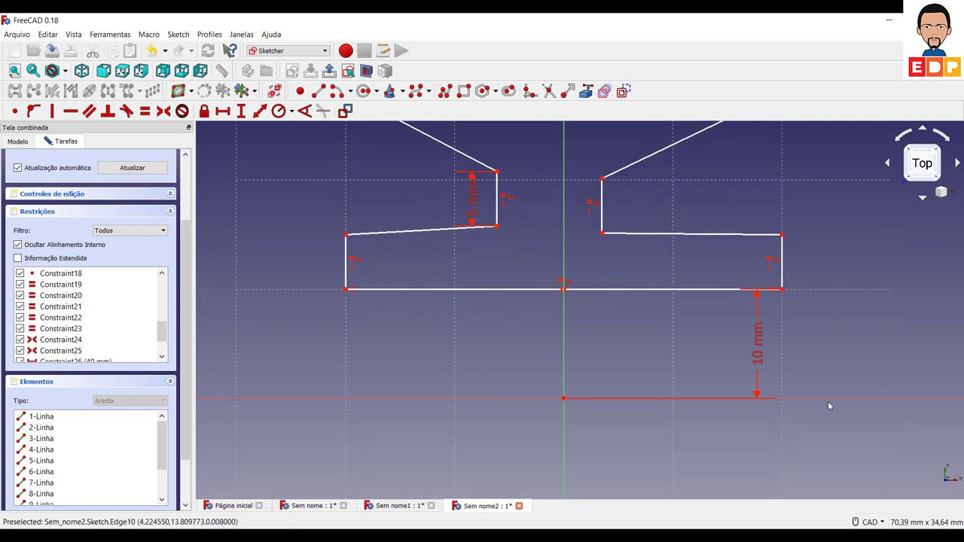
middle_drag(840, 399, 805, 423)
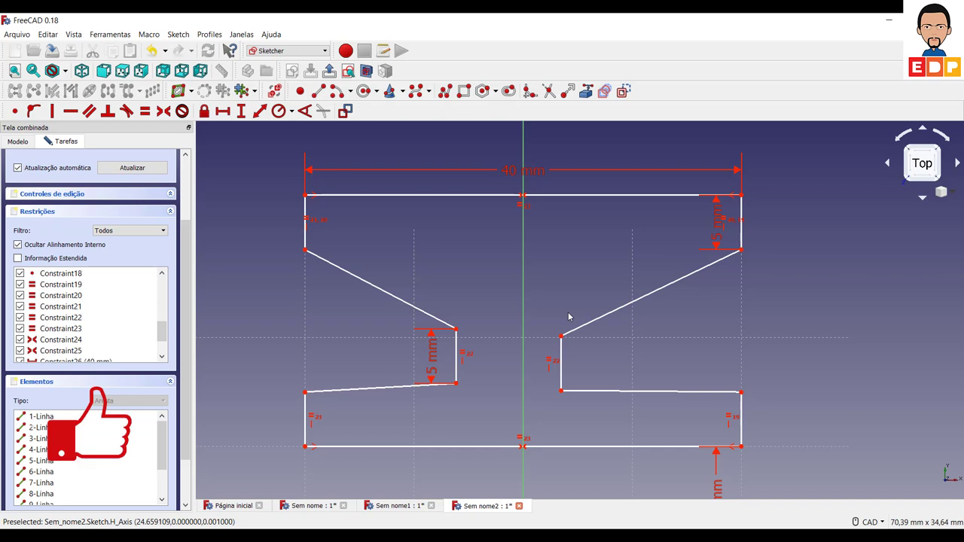
scroll(489, 382, down, 5)
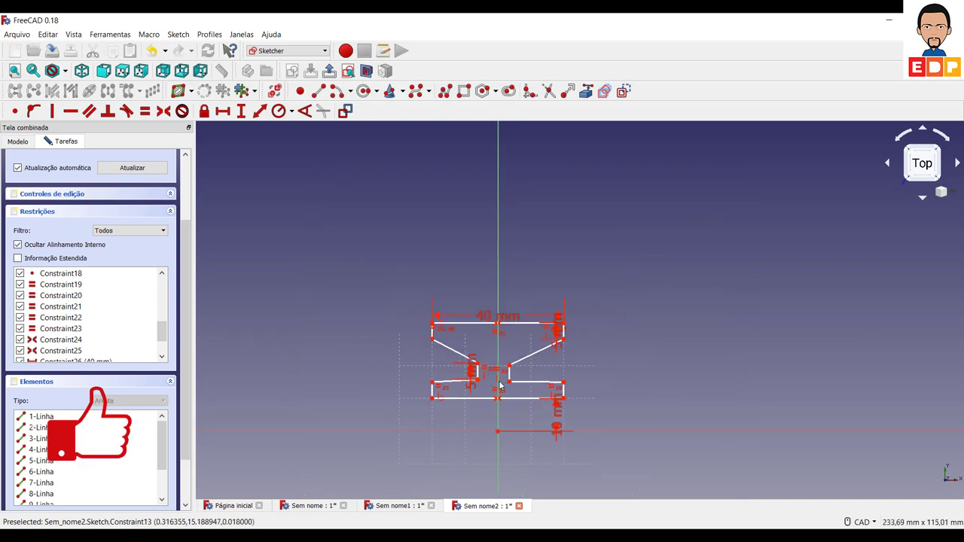
scroll(501, 384, up, 4)
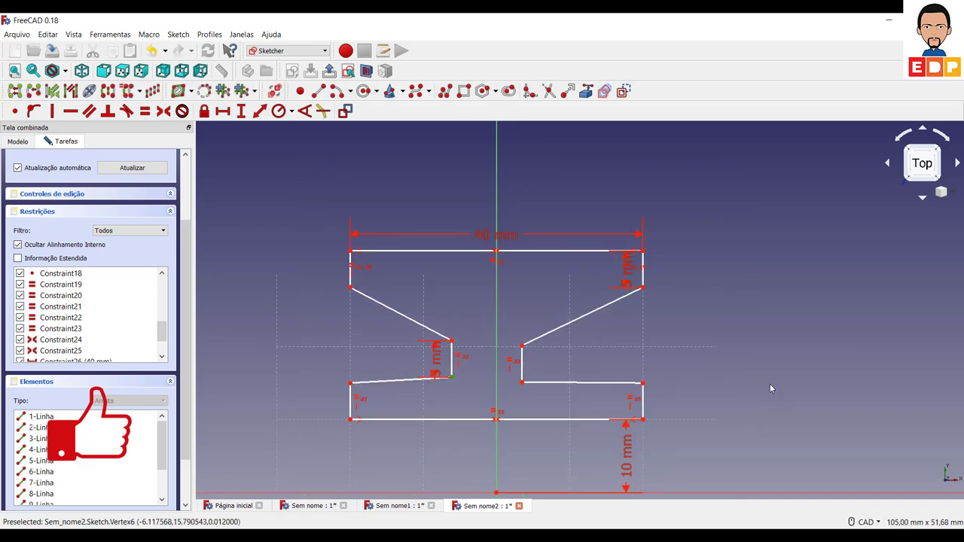
middle_drag(769, 383, 777, 334)
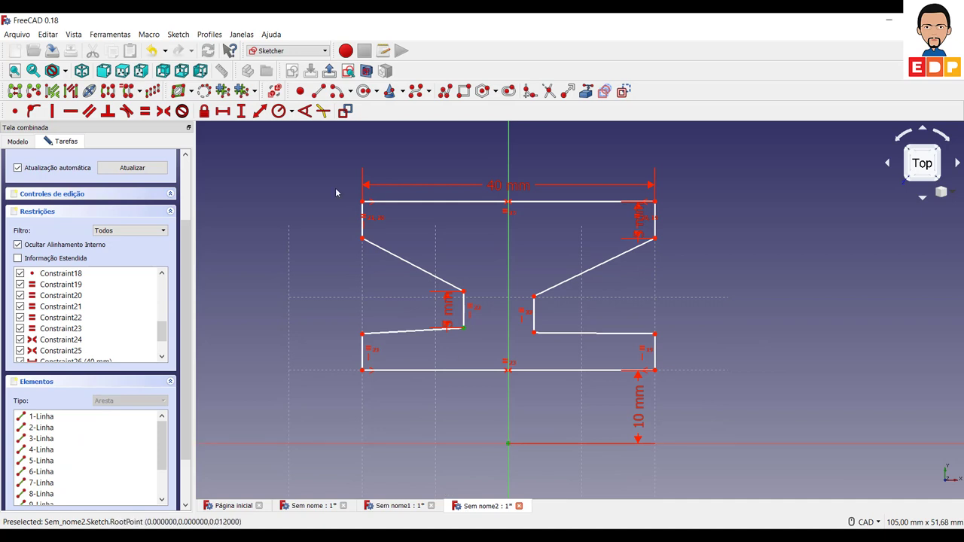
click(241, 111)
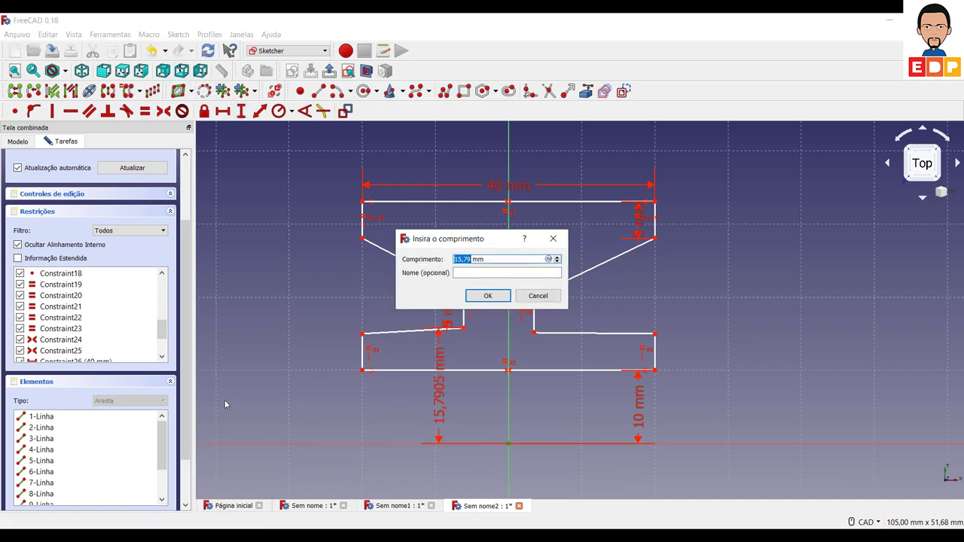
text(20)
key(Return)
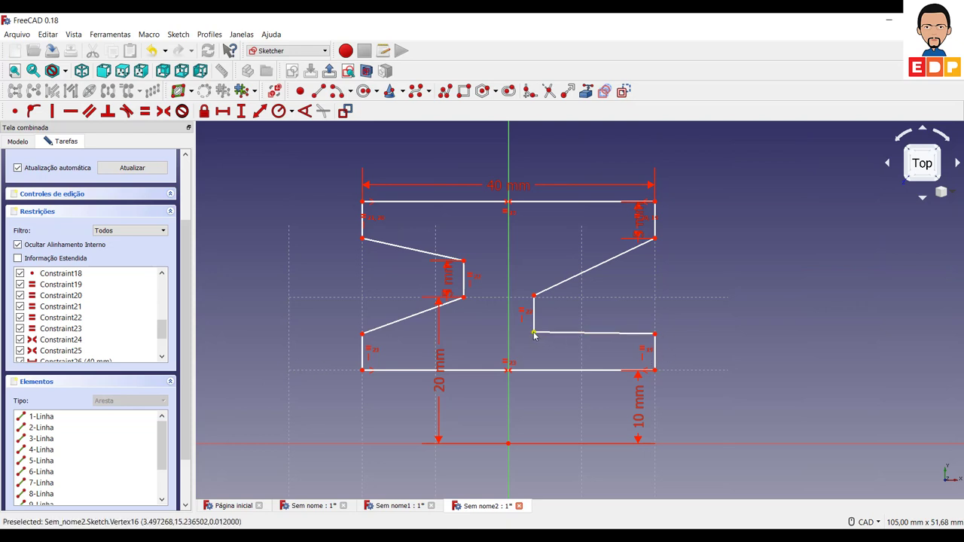
Raise the right notch, move the 20 mm dimension left, and select the notch corner with the axis.
drag(534, 337, 534, 298)
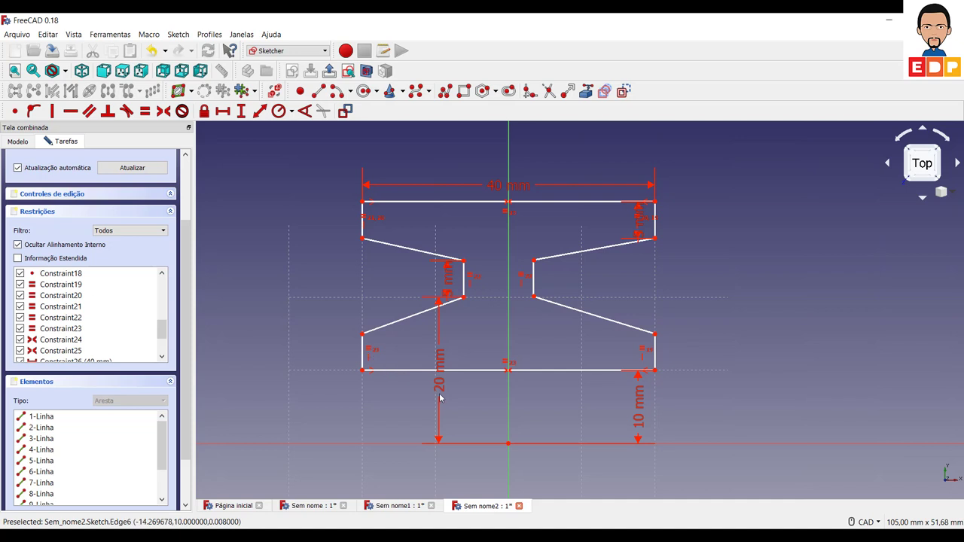
drag(439, 390, 301, 388)
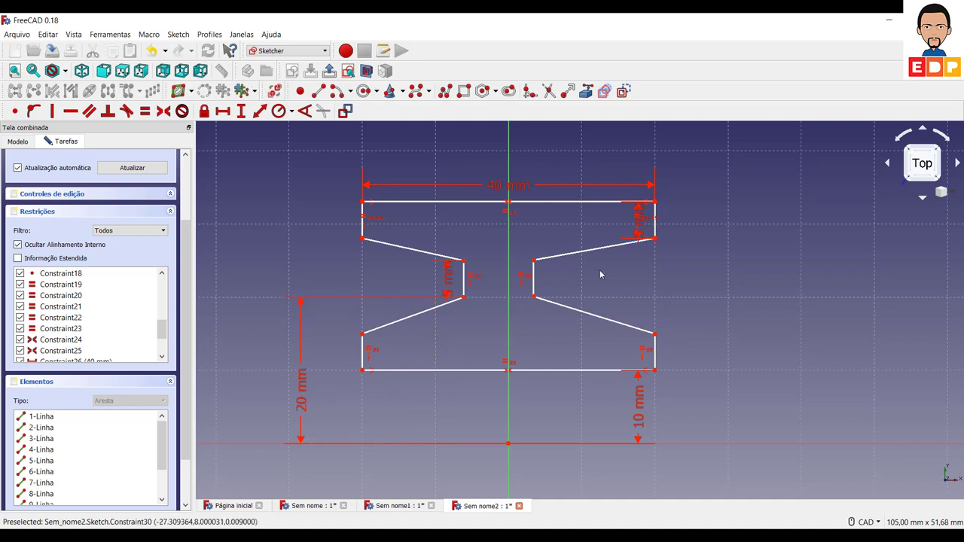
click(463, 300)
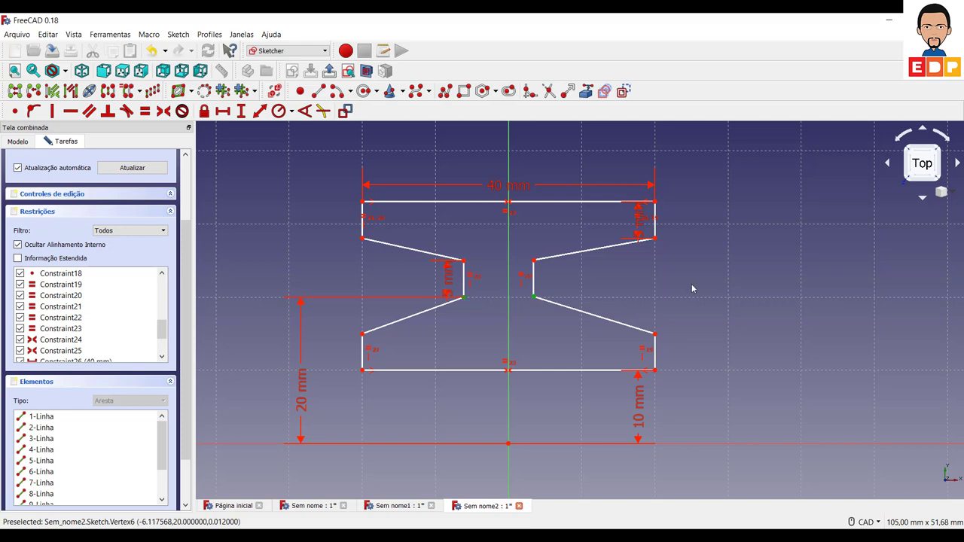
click(510, 248)
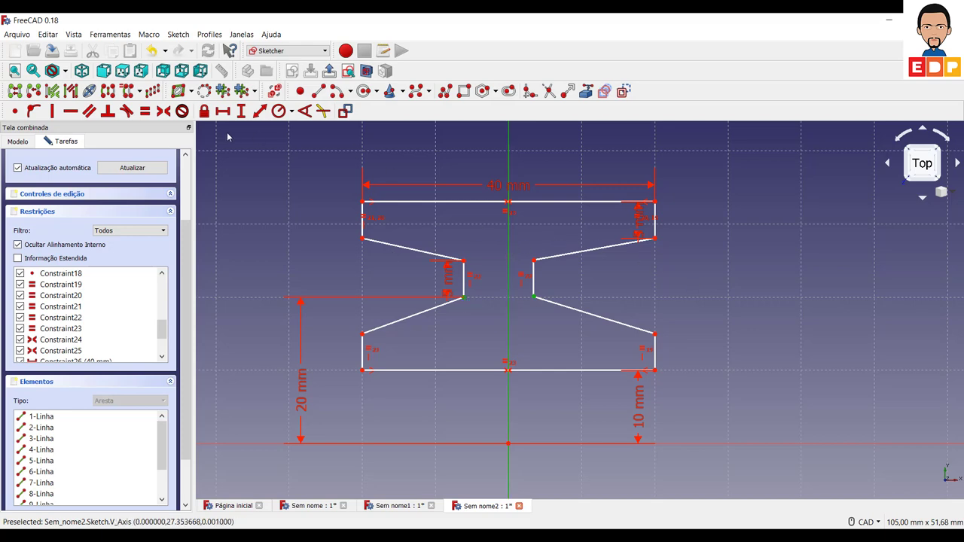
Make the two inner notch corners symmetric about the vertical axis.
click(164, 111)
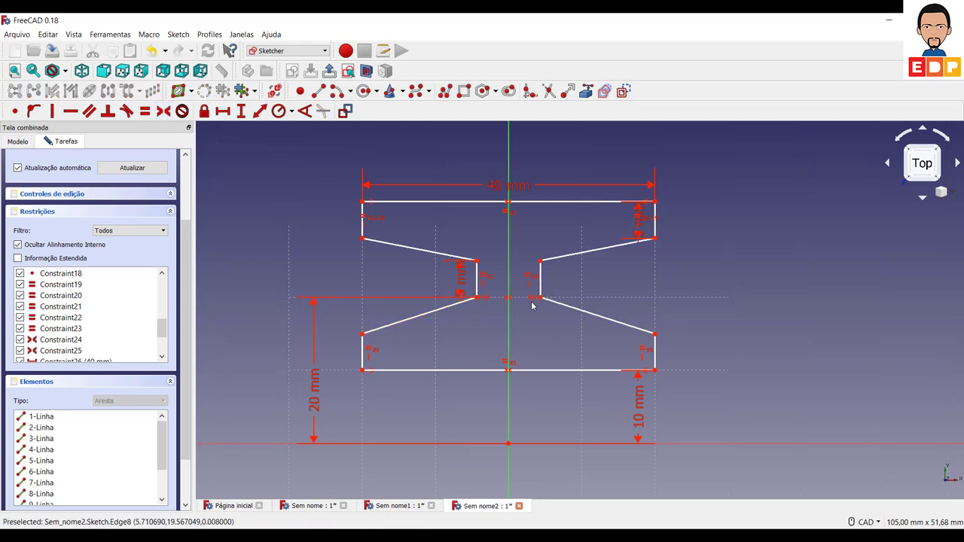
click(540, 260)
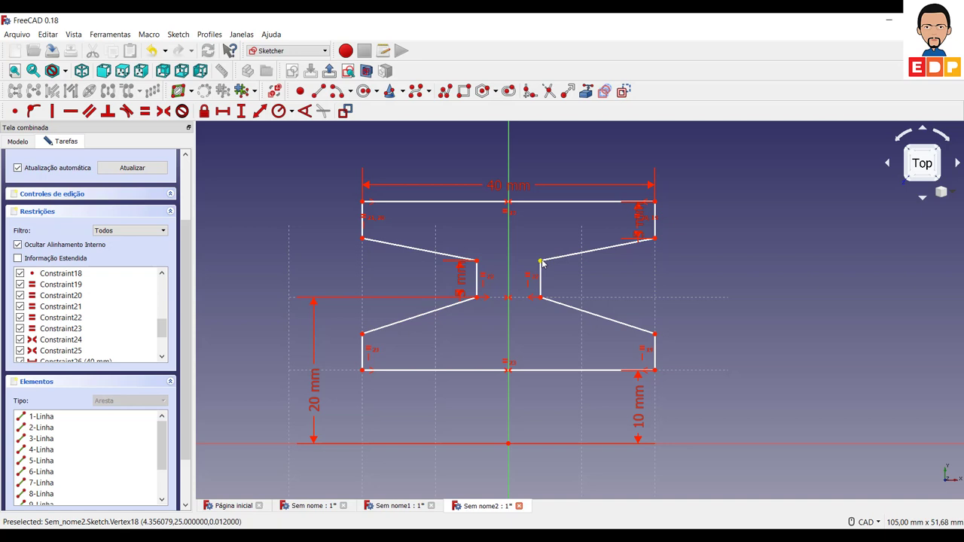
click(476, 262)
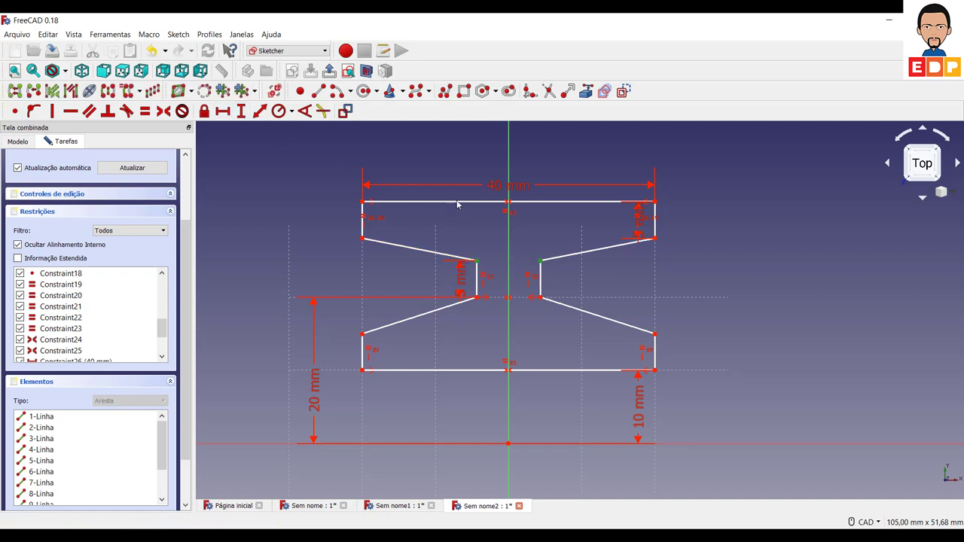
click(509, 236)
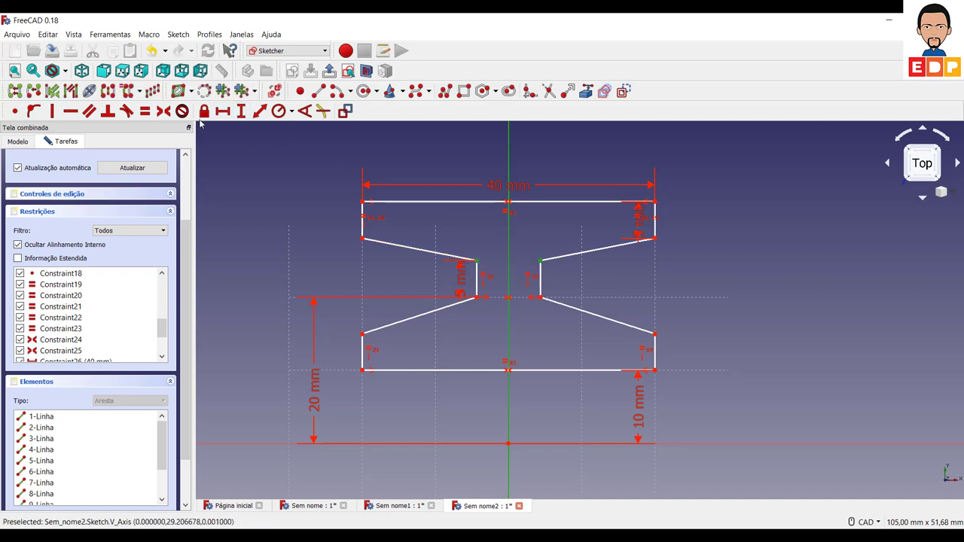
click(163, 111)
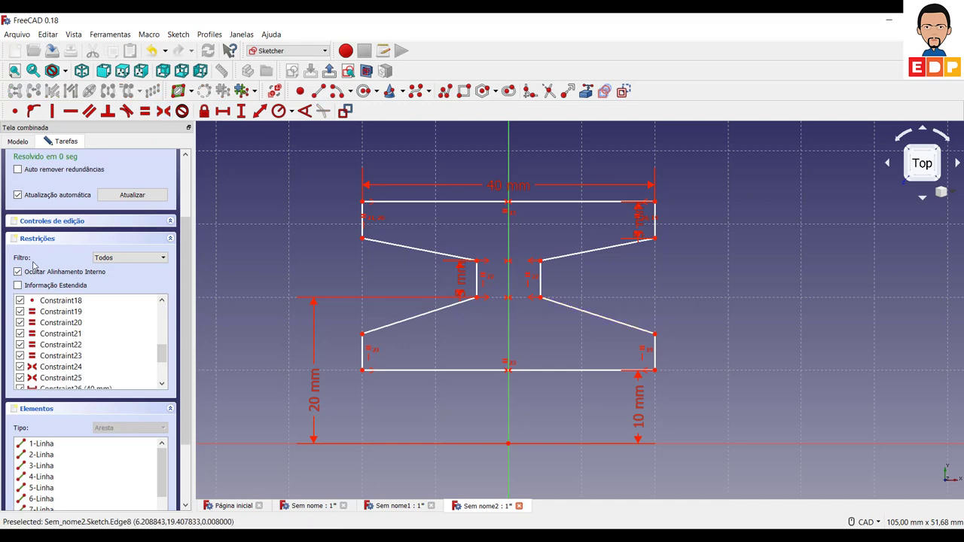
Delete the redundant vertical Constraint13 from the constraints list.
scroll(71, 406, down, 3)
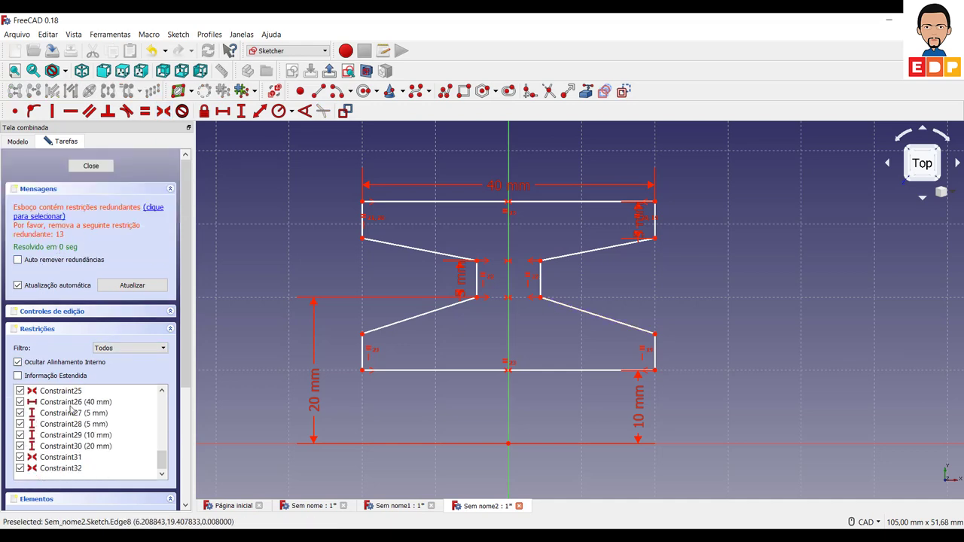
scroll(75, 407, up, 4)
click(76, 391)
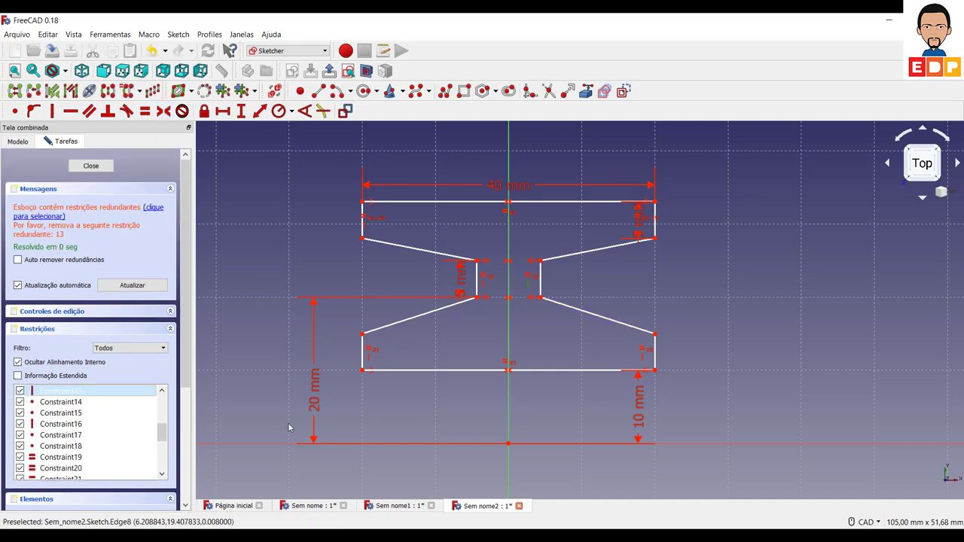
key(Delete)
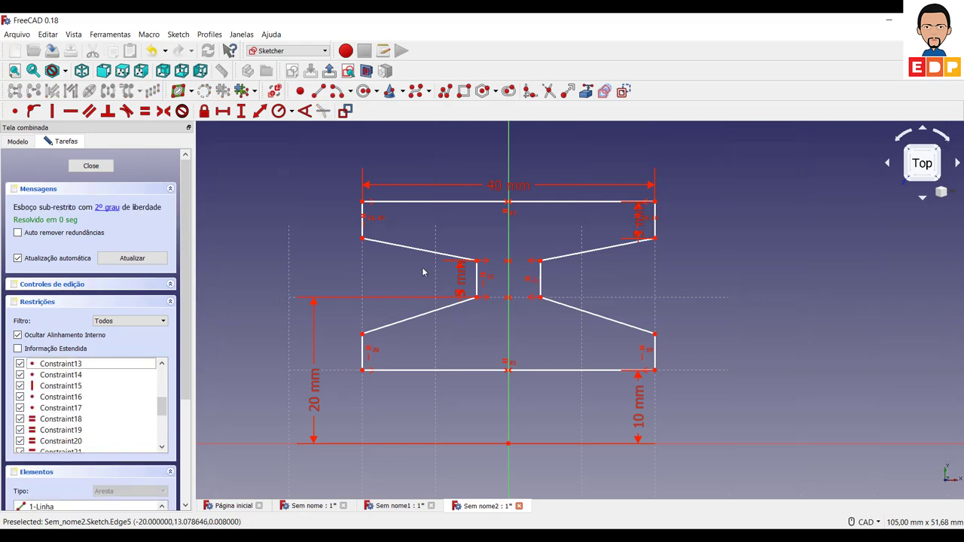
Add a vertical dimension to the top flange's right edge, placed right of the profile.
mouse_move(361, 240)
mouse_down()
mouse_move(404, 242)
mouse_move(399, 233)
mouse_up()
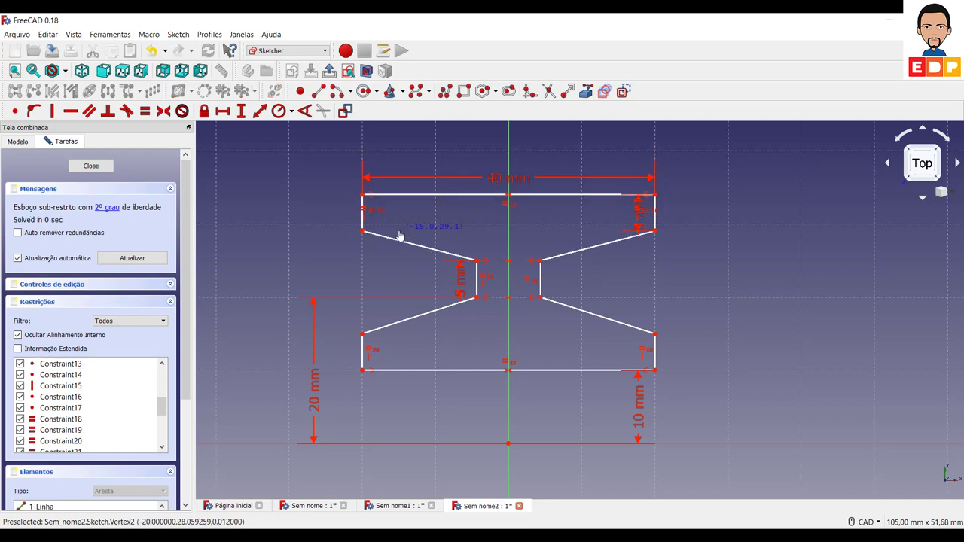
click(638, 222)
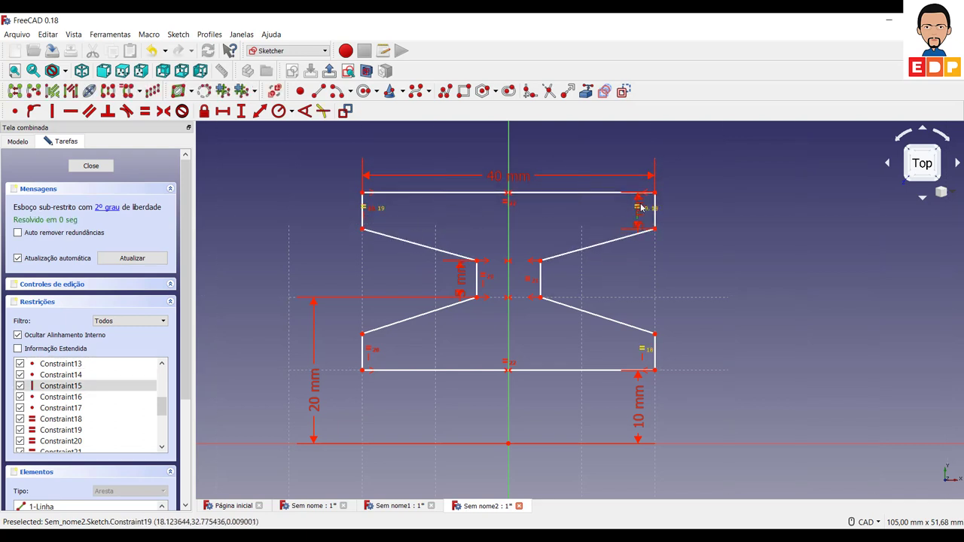
key(i)
drag(641, 208, 773, 199)
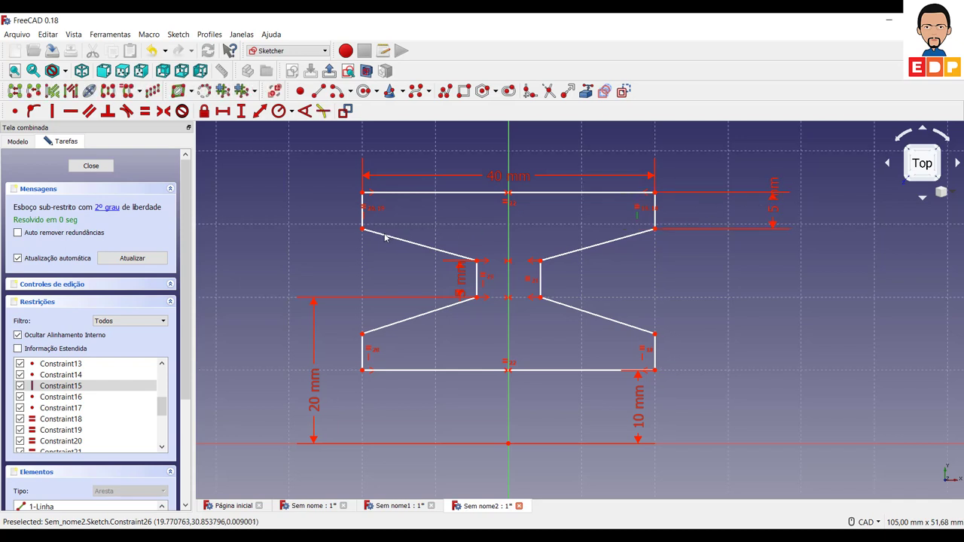
Set the top flange's lower-left corner 30 mm above the origin.
click(508, 444)
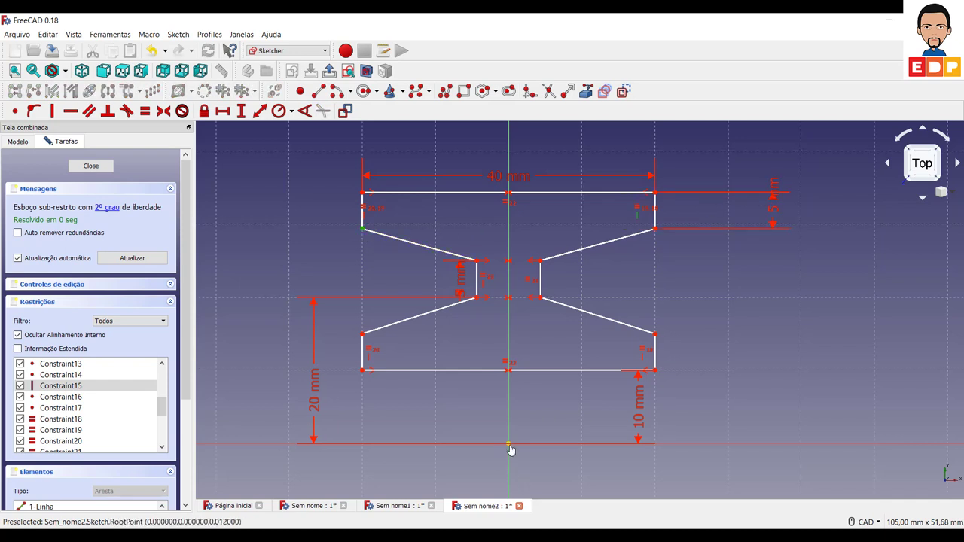
click(239, 113)
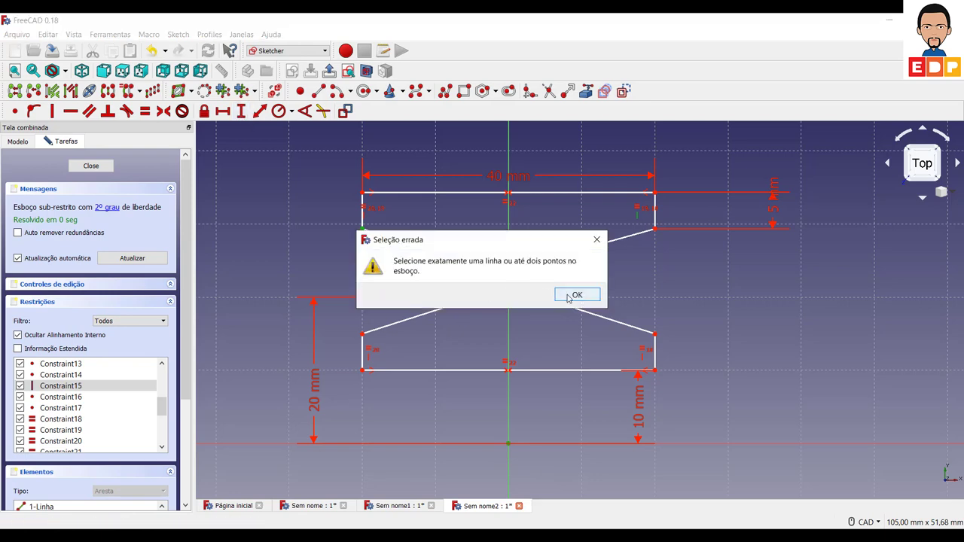
click(571, 294)
click(764, 361)
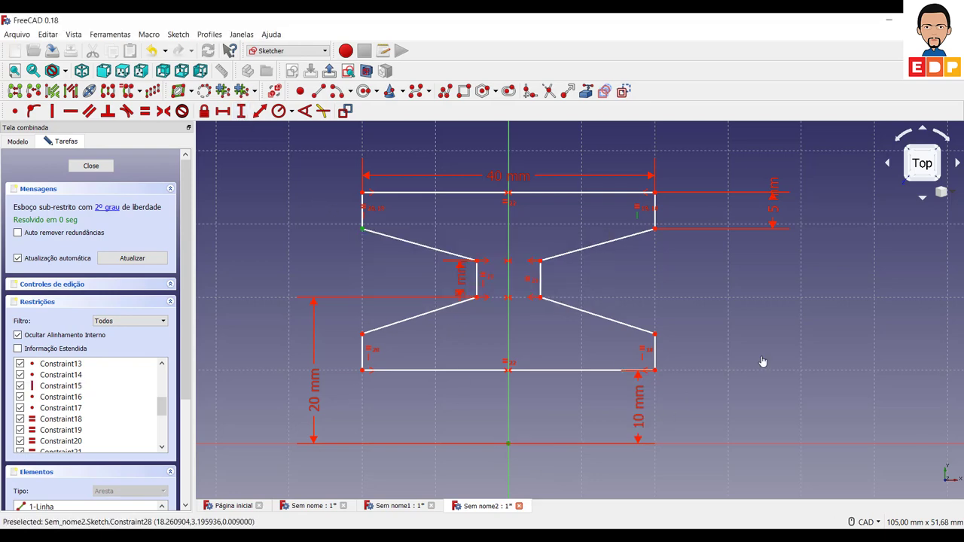
click(362, 229)
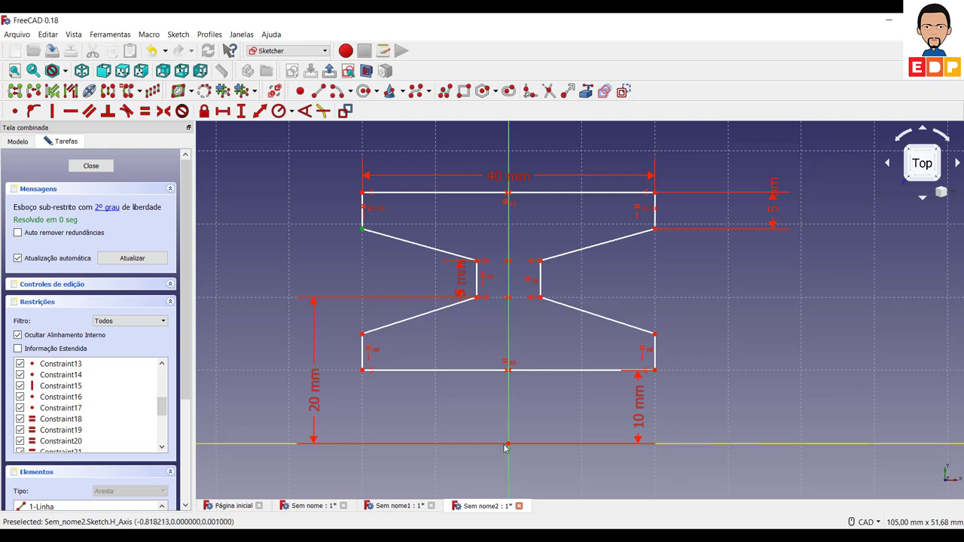
click(241, 116)
text(30)
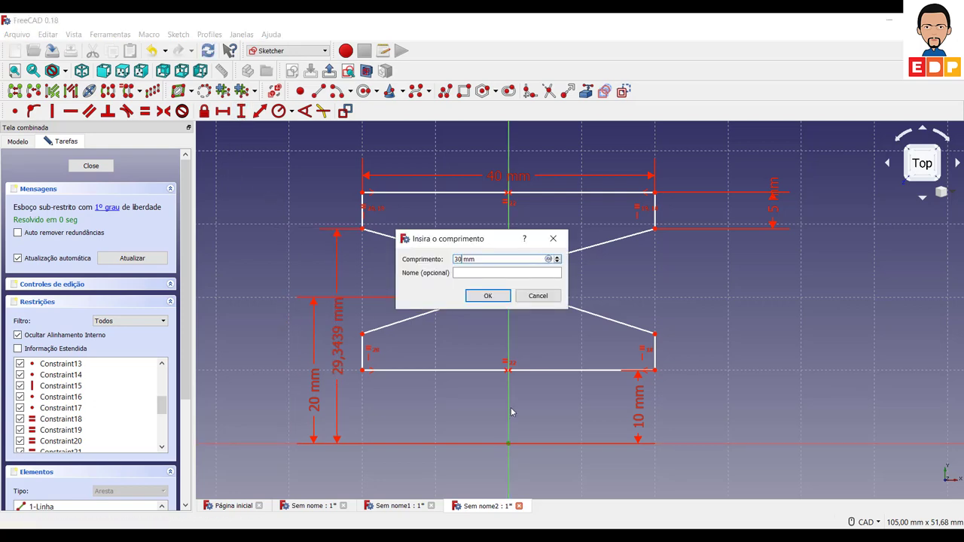
key(Return)
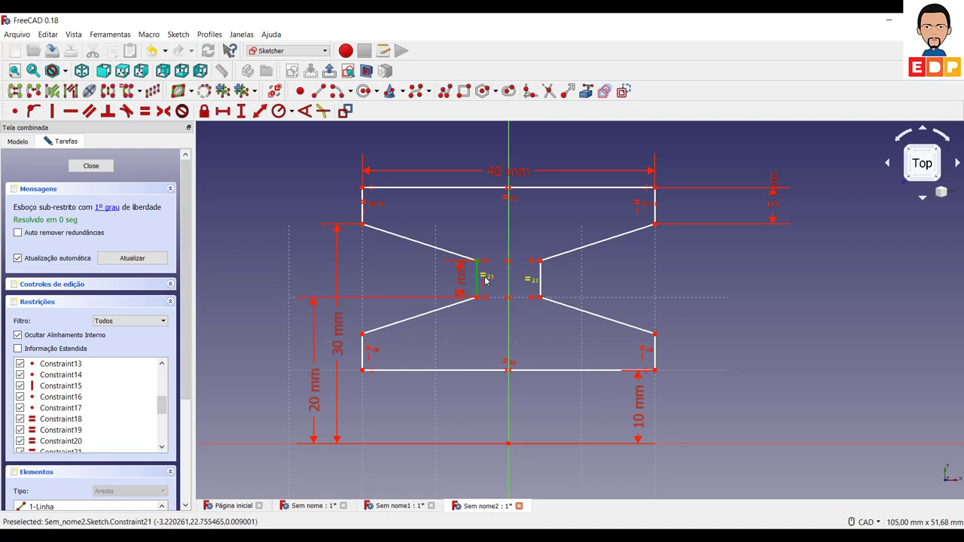
Move the 5 mm dimension left of the profile and begin a horizontal dimension between the inner edges.
click(750, 324)
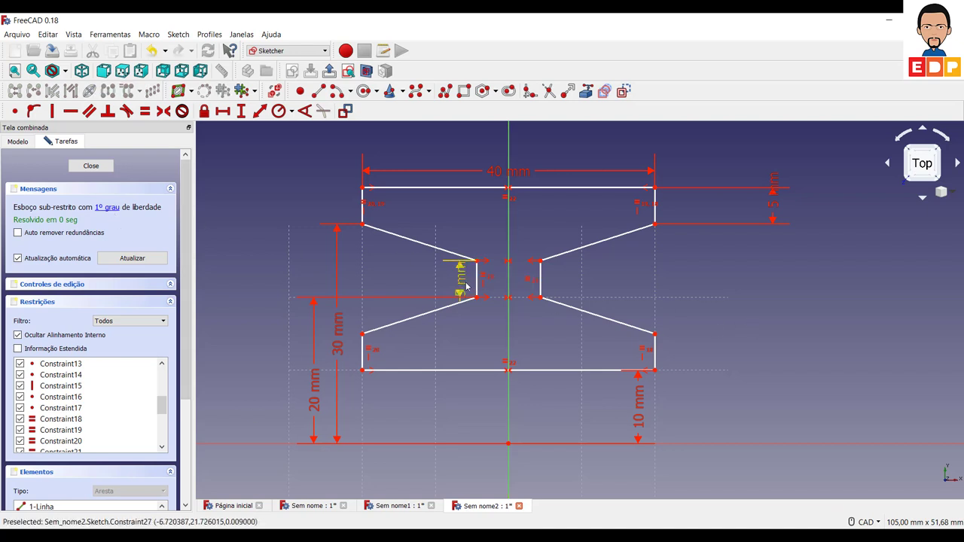
drag(460, 276, 276, 273)
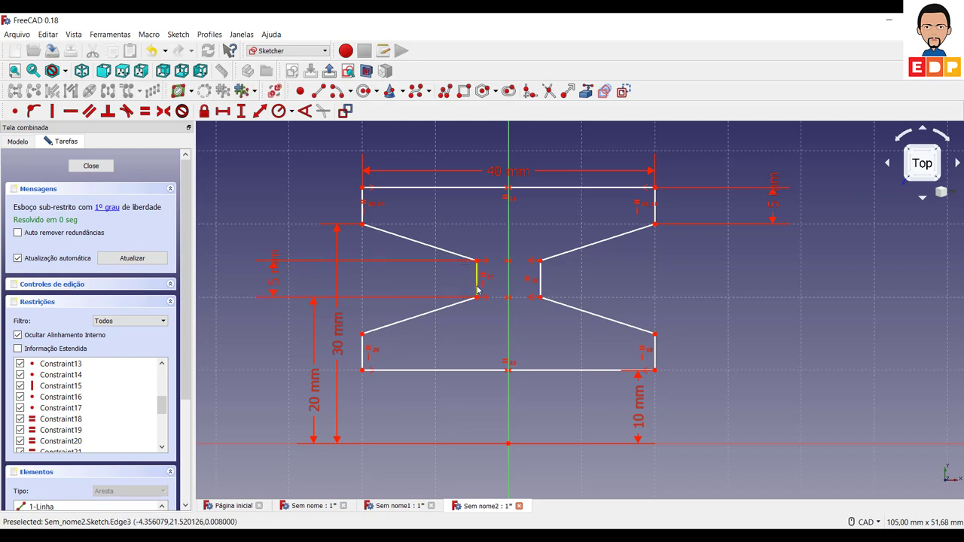
mouse_move(478, 288)
mouse_down()
mouse_move(472, 315)
mouse_move(456, 312)
mouse_move(465, 309)
mouse_up()
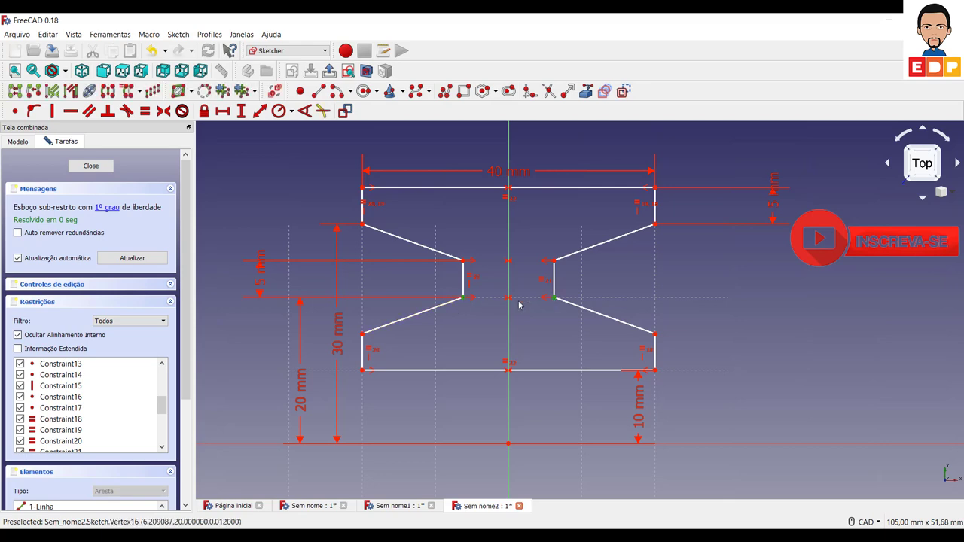
click(222, 111)
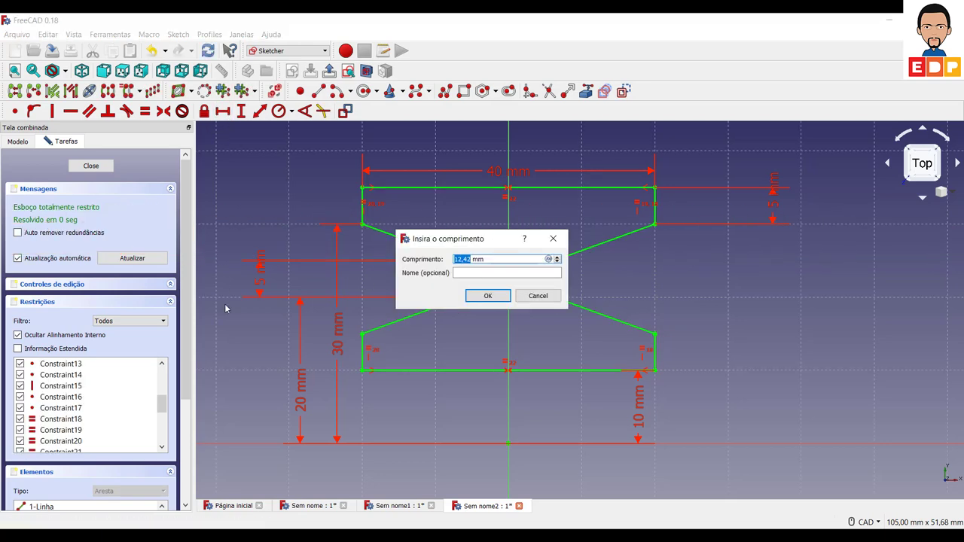
Set the inner-edge gap to 10 mm and close the fully constrained sketch.
text(10)
key(Return)
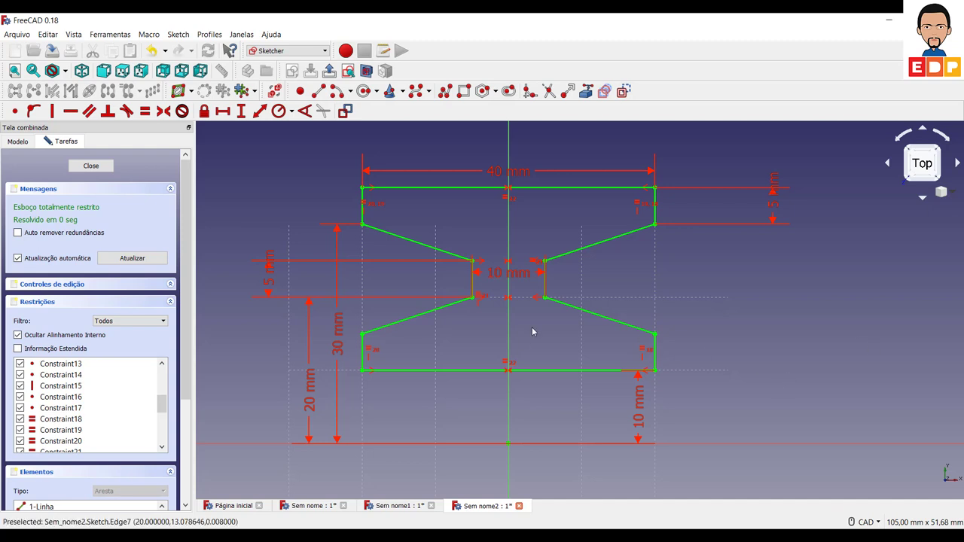
click(90, 166)
middle_drag(702, 298, 644, 468)
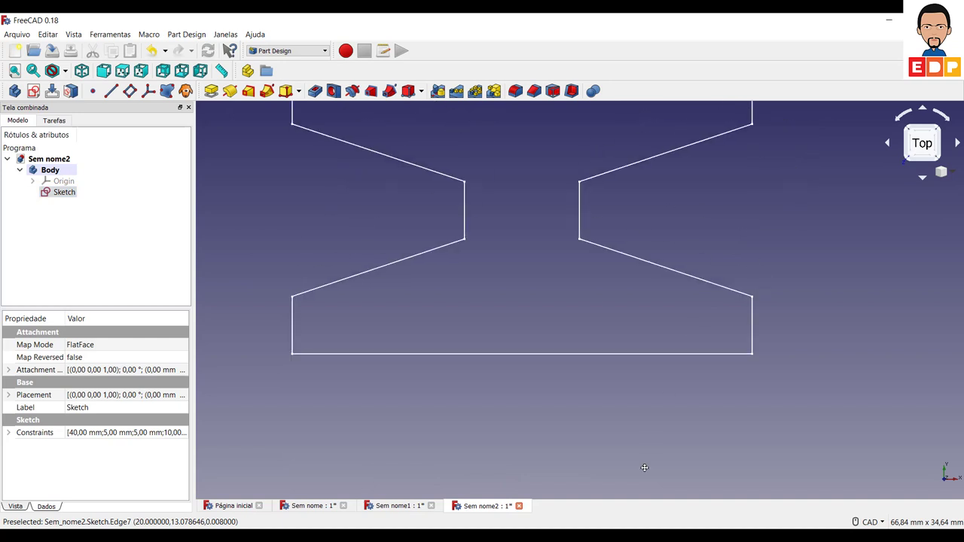
scroll(685, 384, down, 4)
scroll(684, 383, up, 2)
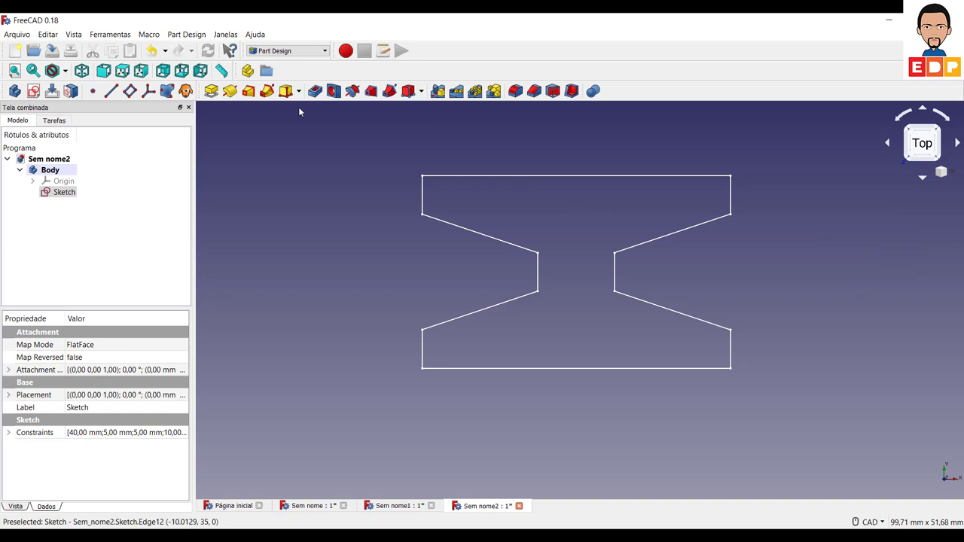
Revolve the sketch 360° about its horizontal sketch axis, viewed isometrically.
click(229, 91)
middle_drag(484, 318, 531, 195)
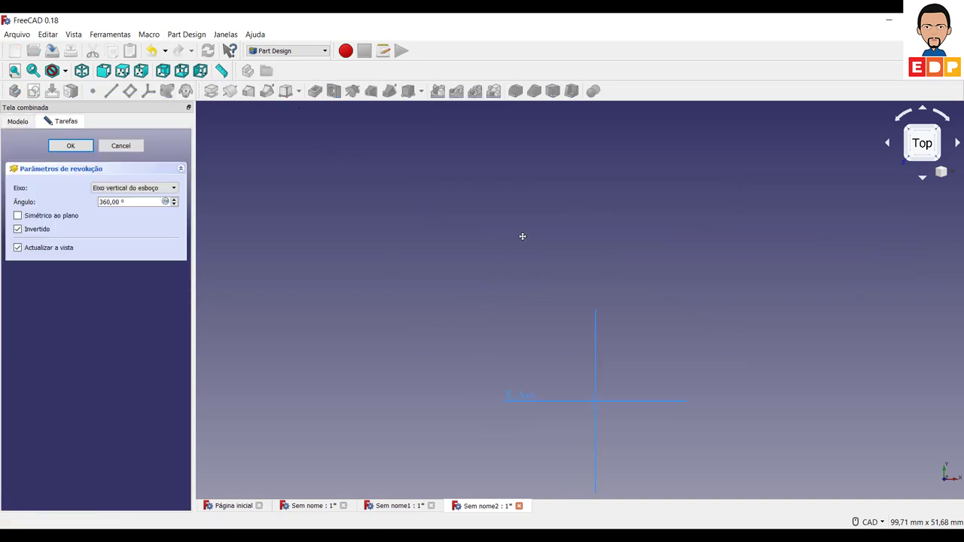
click(141, 191)
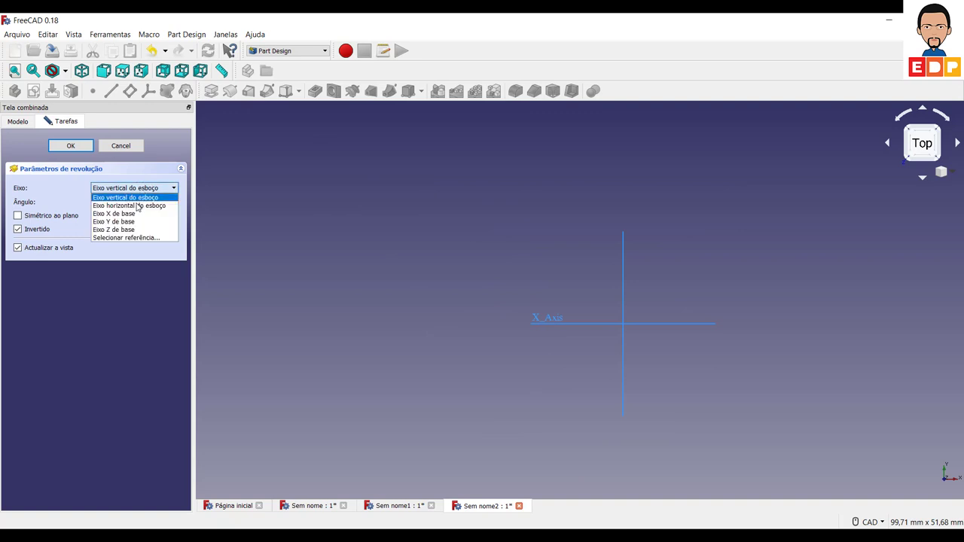
click(137, 206)
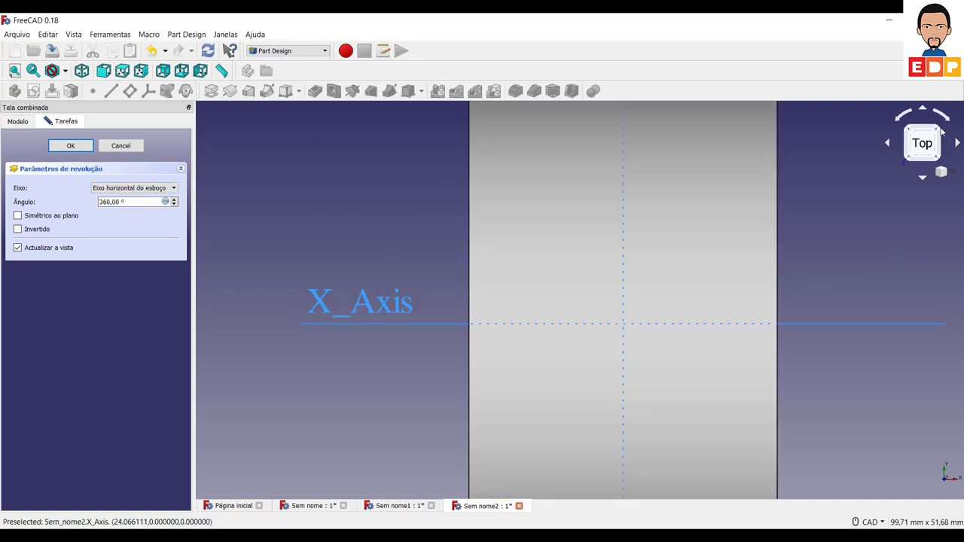
click(938, 132)
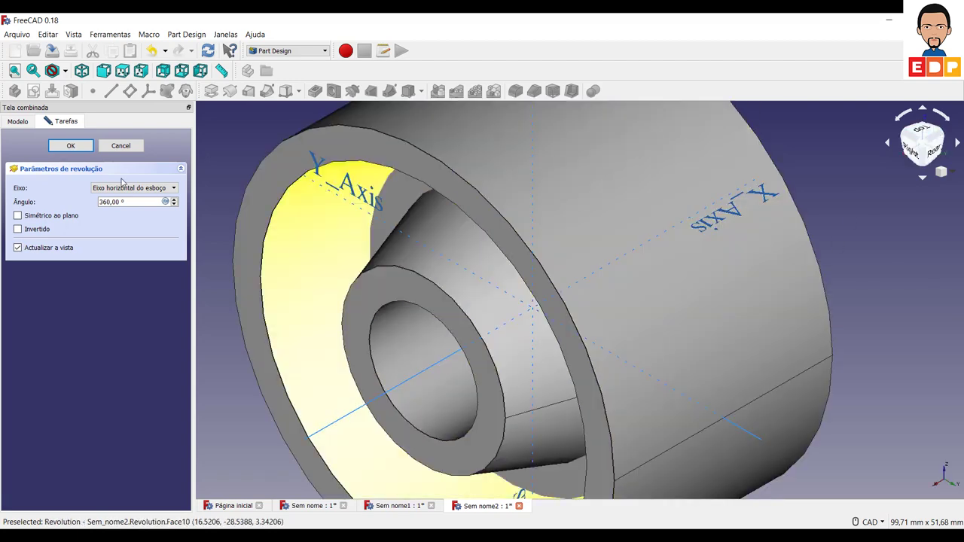
click(70, 146)
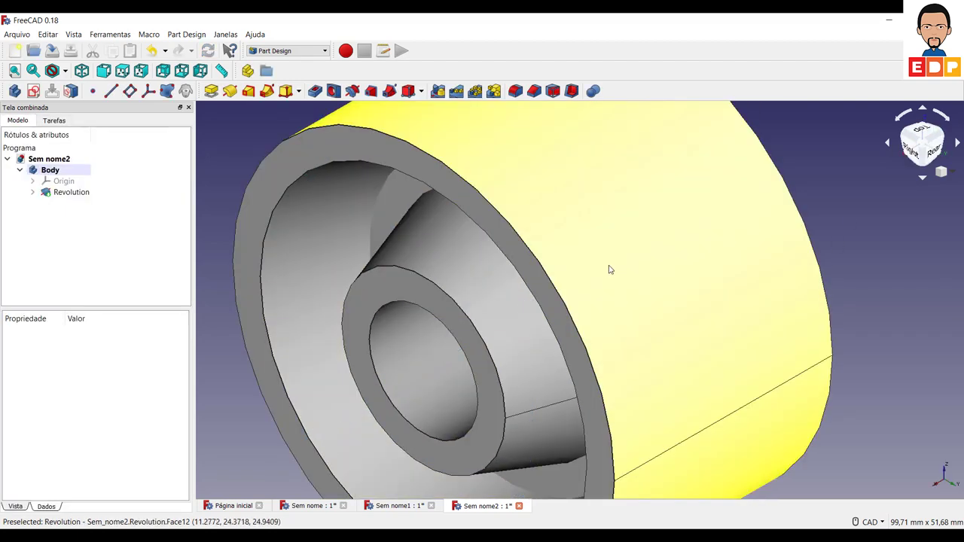
scroll(610, 269, down, 5)
scroll(654, 296, up, 4)
middle_drag(824, 324, 845, 277)
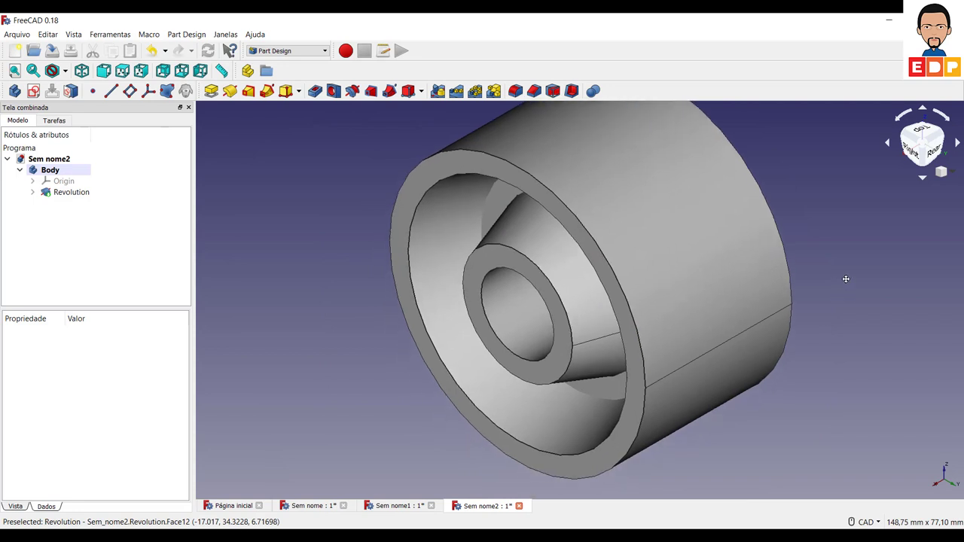
click(642, 426)
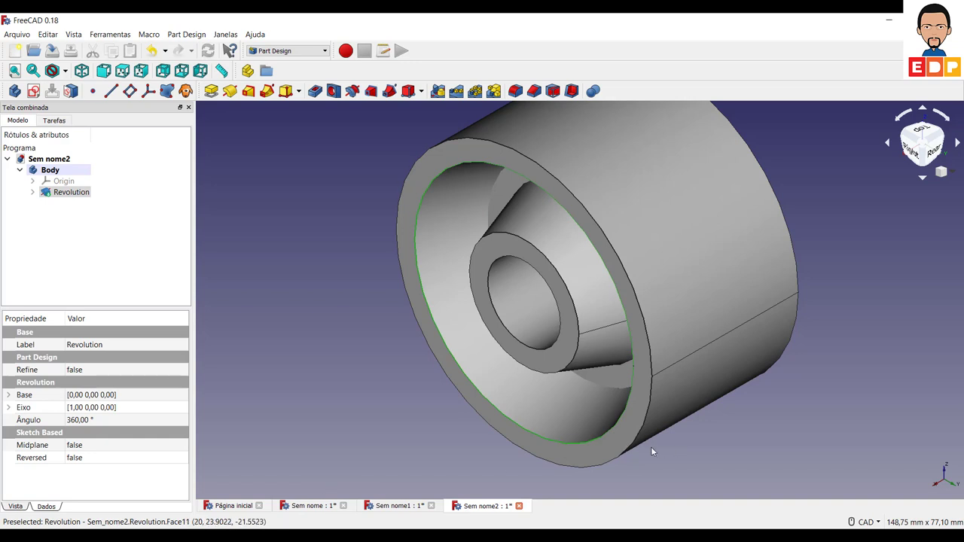
ctrl+click(638, 444)
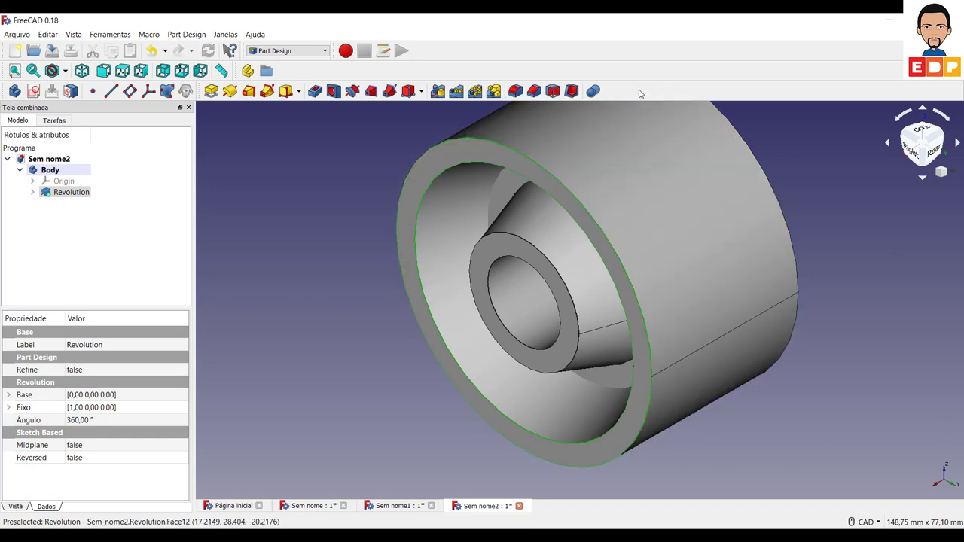
click(516, 91)
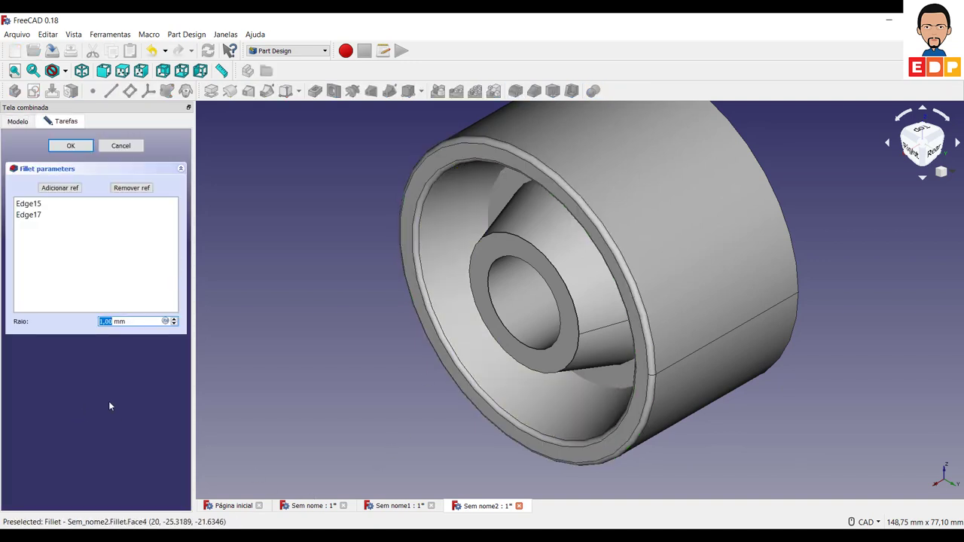
text(2)
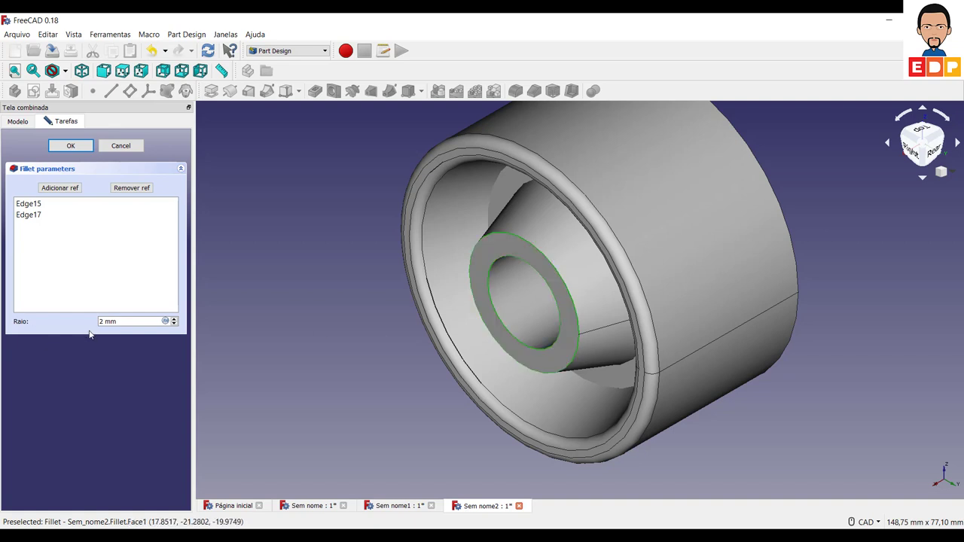
click(803, 426)
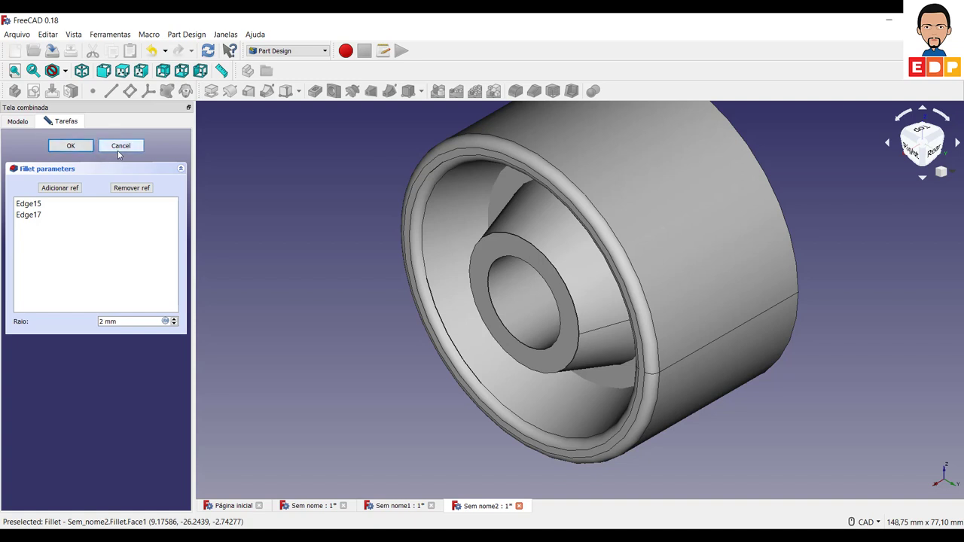
click(118, 150)
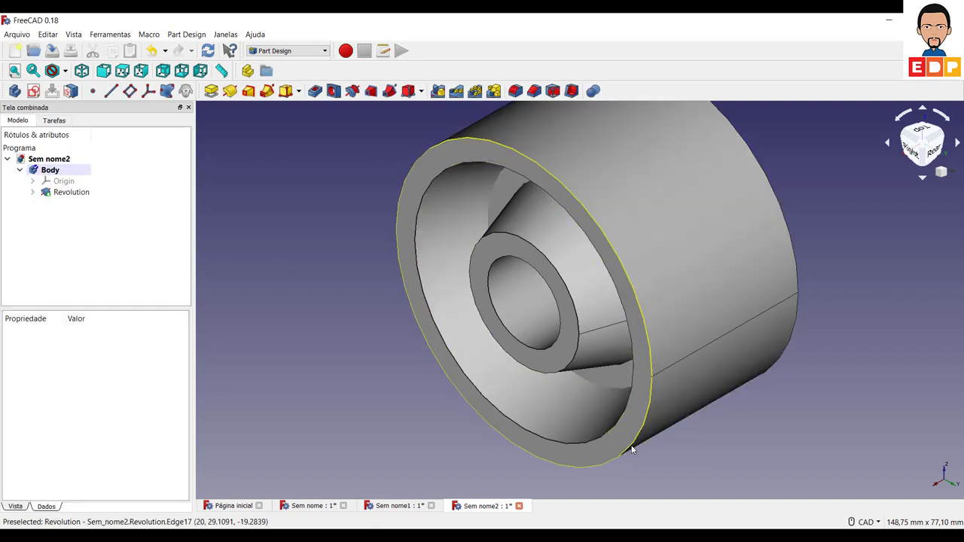
Fillet the front outer rim and inner rim circular edges with a 2 mm radius.
click(631, 451)
ctrl+click(613, 427)
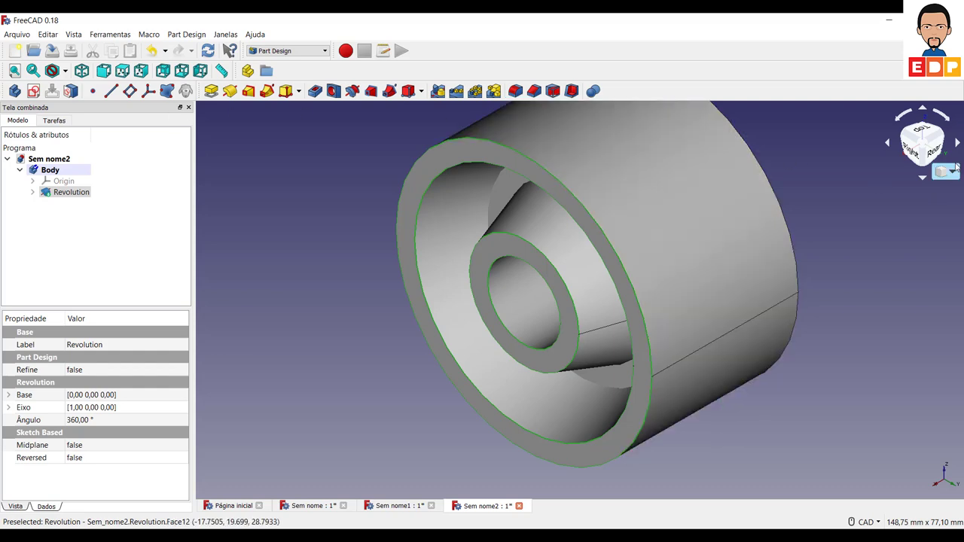
click(515, 91)
text(2)
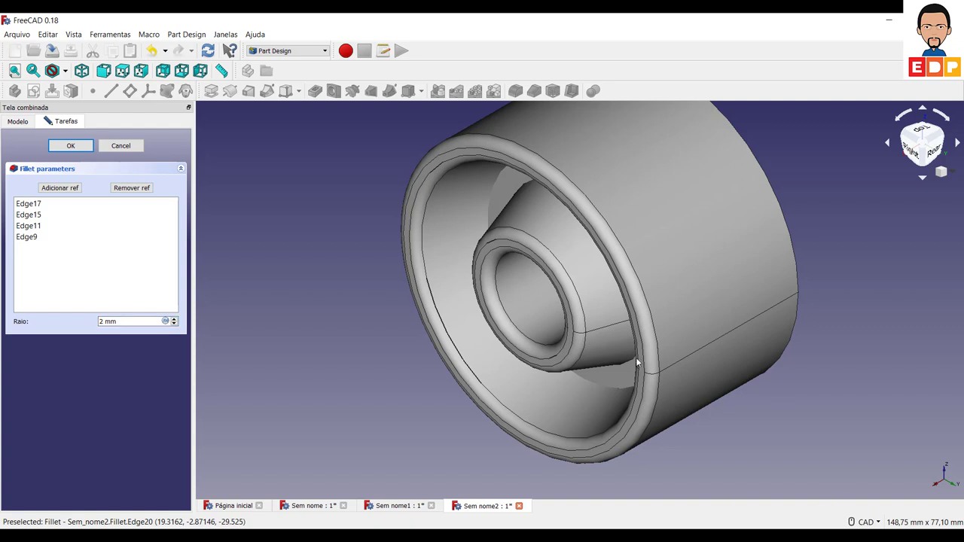
click(70, 145)
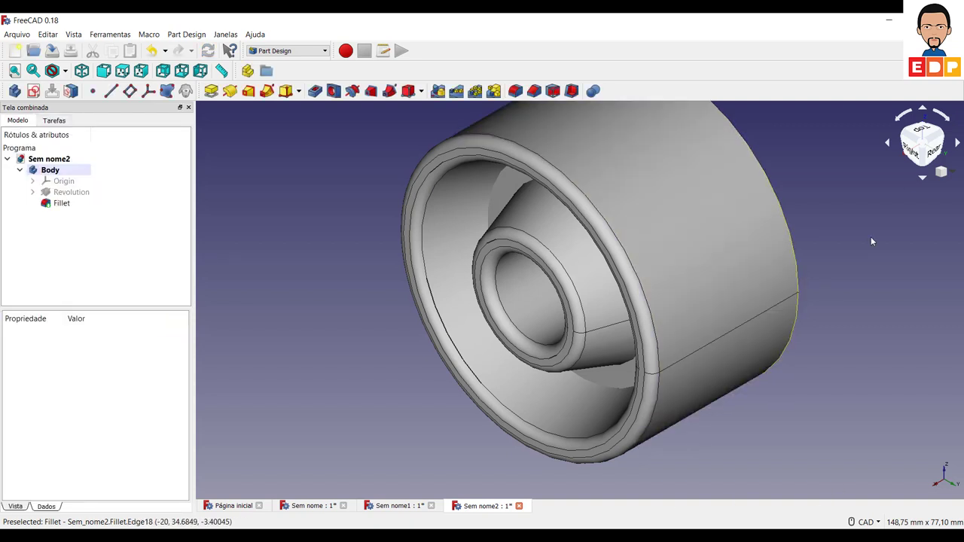
View the part from the left, return to isometric, and select a back-side rim edge.
click(943, 136)
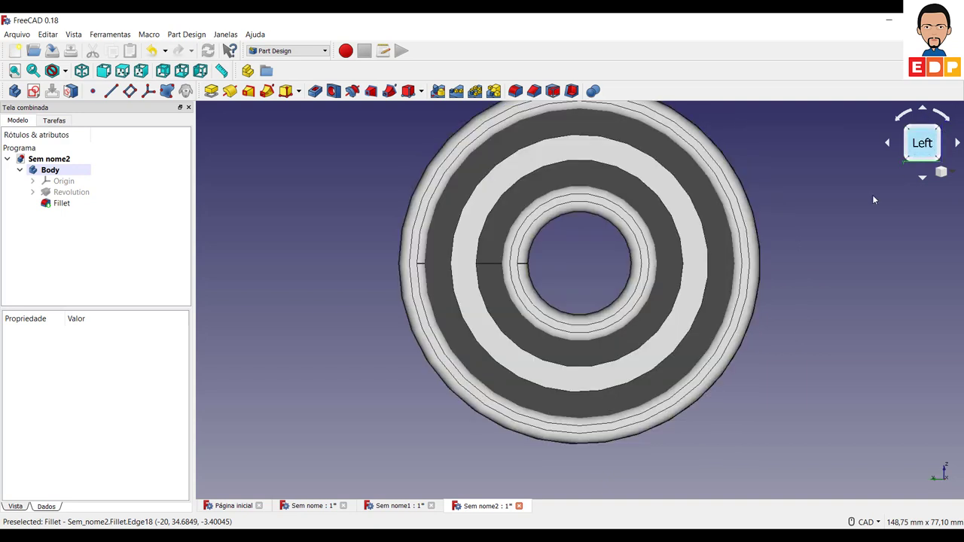
click(939, 133)
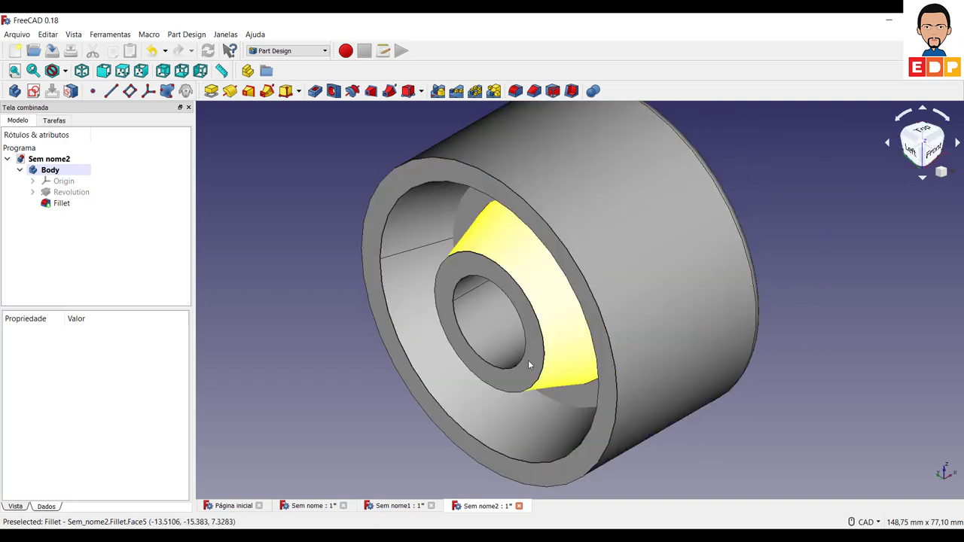
click(605, 460)
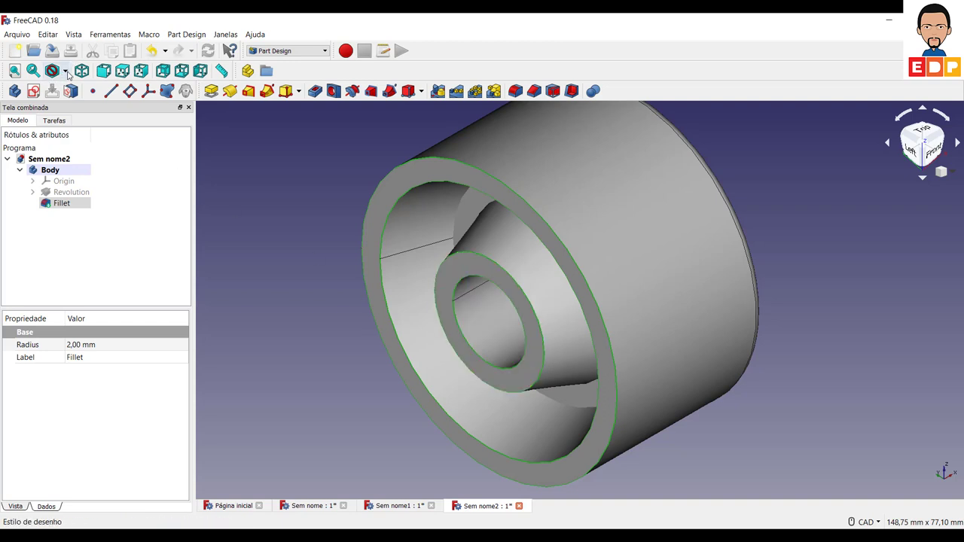
Switch to wireframe and fillet Edge18, Edge15, Edge6 and Edge3 at 2 mm radius.
click(67, 72)
click(75, 128)
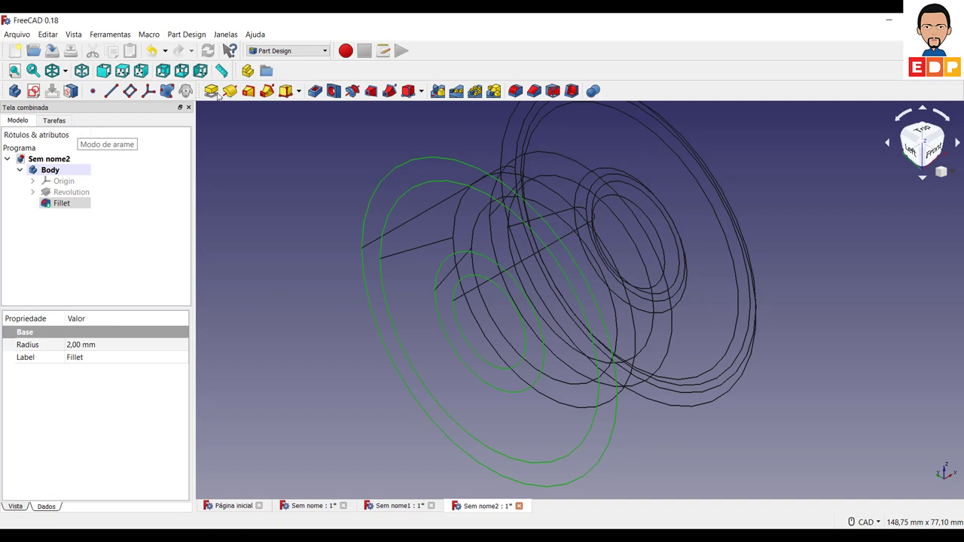
click(516, 91)
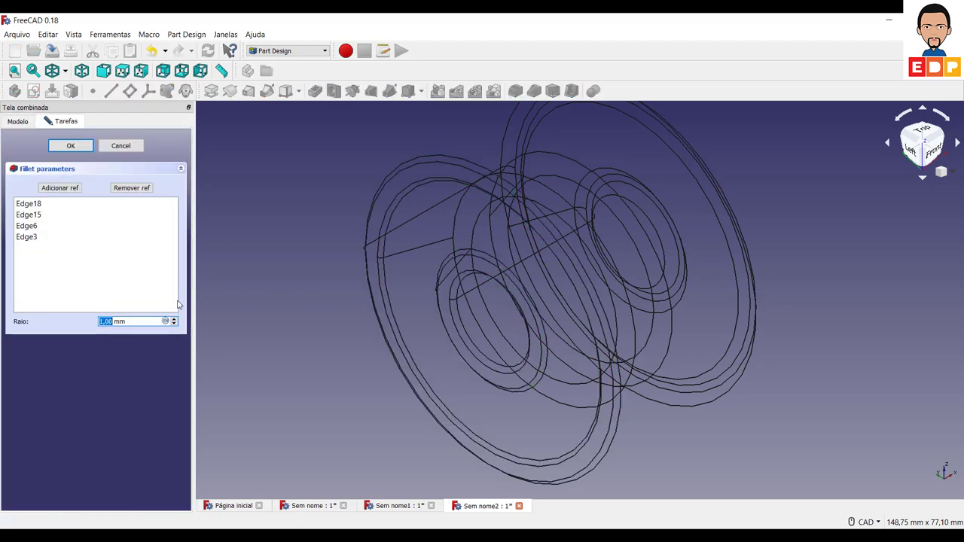
click(122, 322)
text(2)
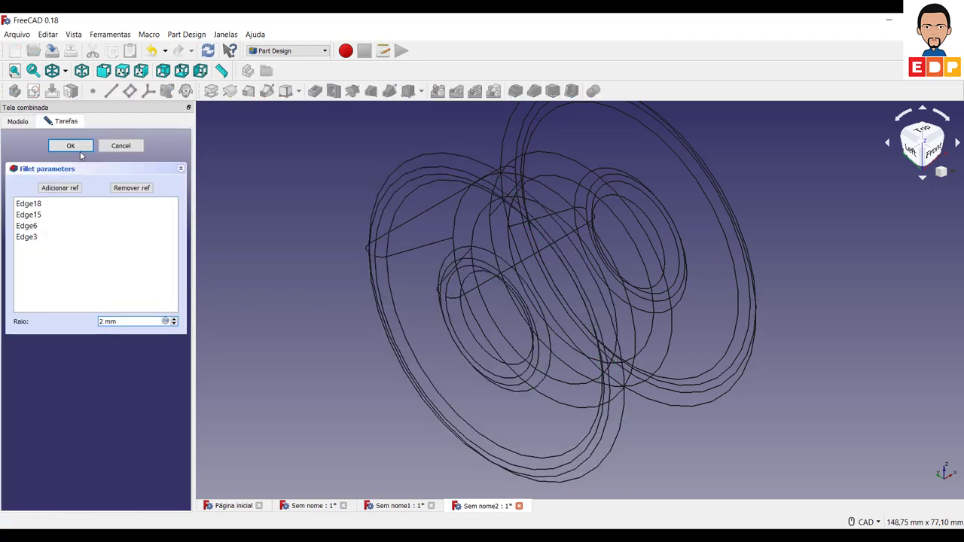
click(80, 152)
Restore shaded display and inspect Fillet001's outer and inner ring edges from the left view.
click(65, 71)
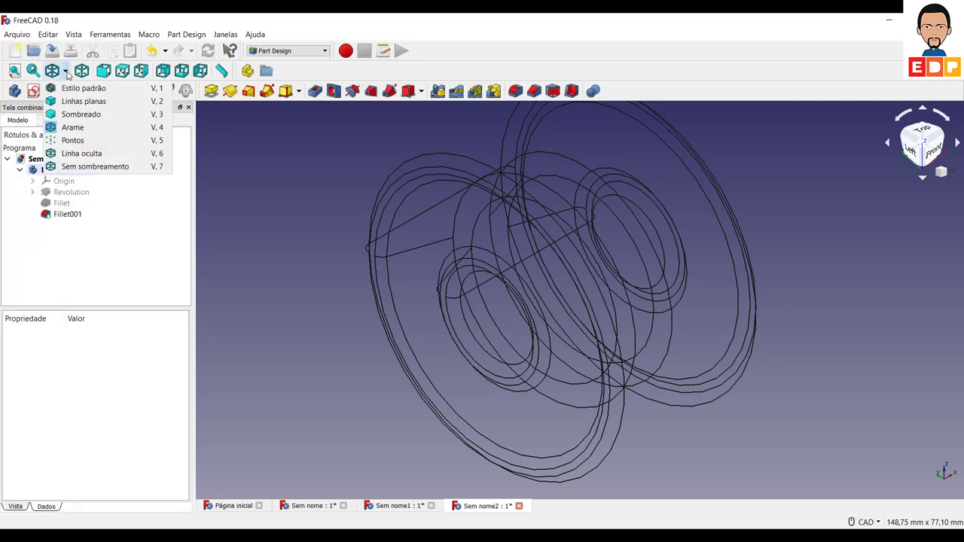
click(79, 89)
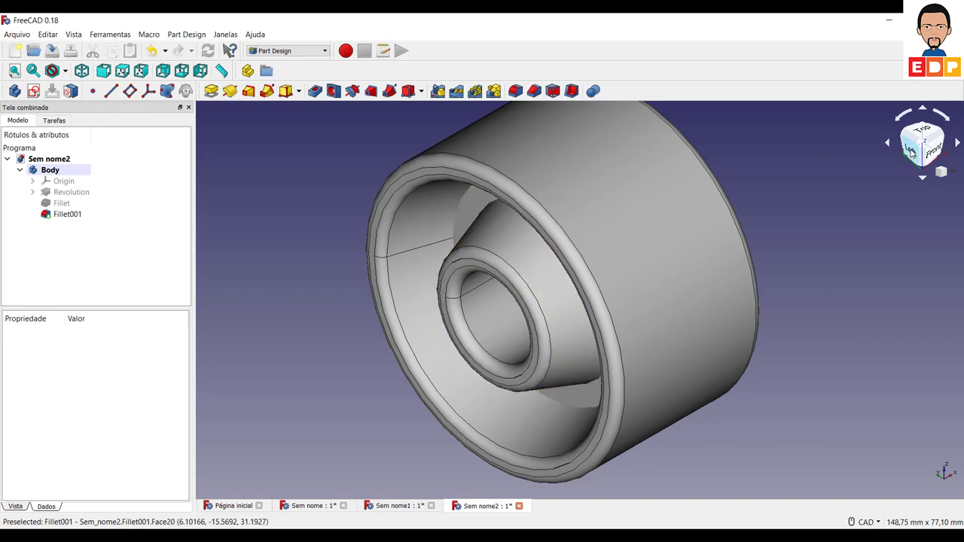
click(911, 149)
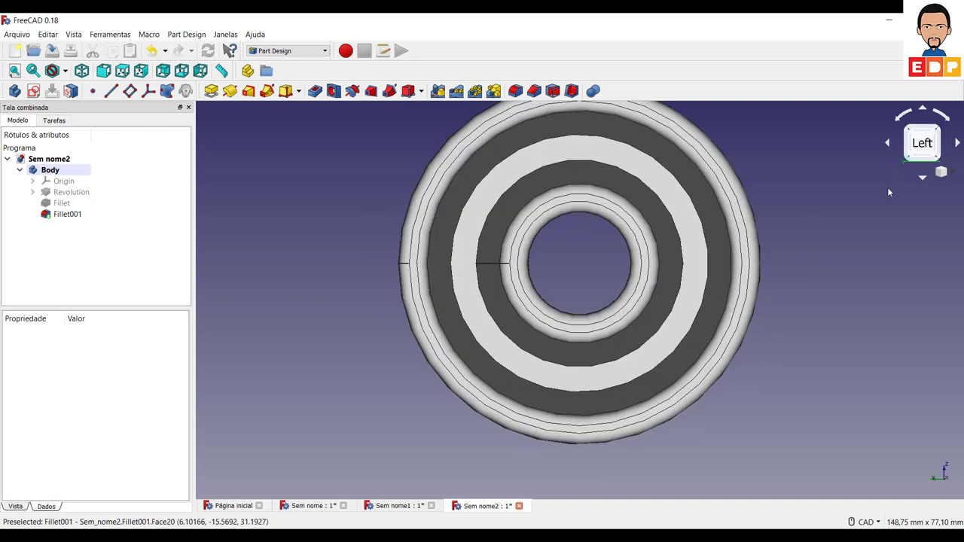
click(459, 230)
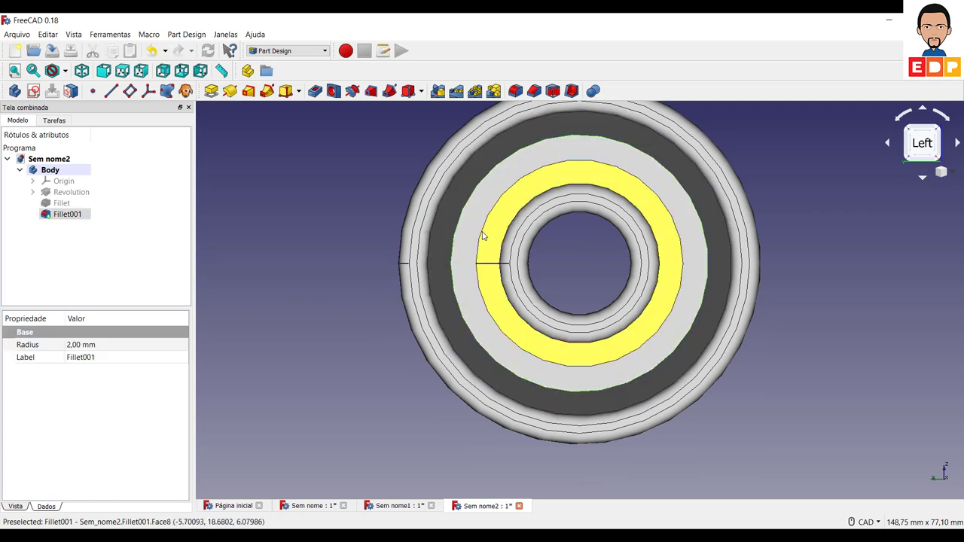
click(482, 236)
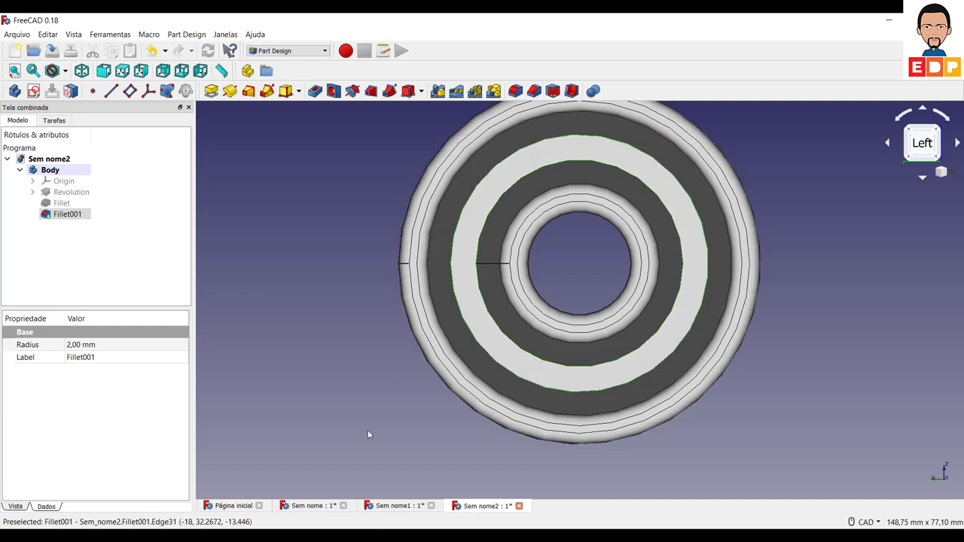
click(939, 130)
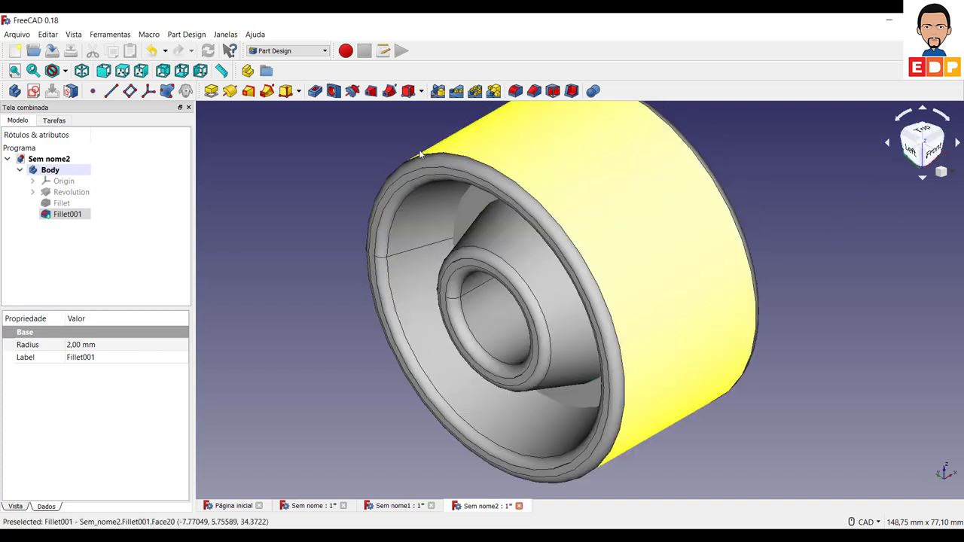
Round the inner edges Edge18 and Edge15 with a 1,5 mm fillet.
click(515, 91)
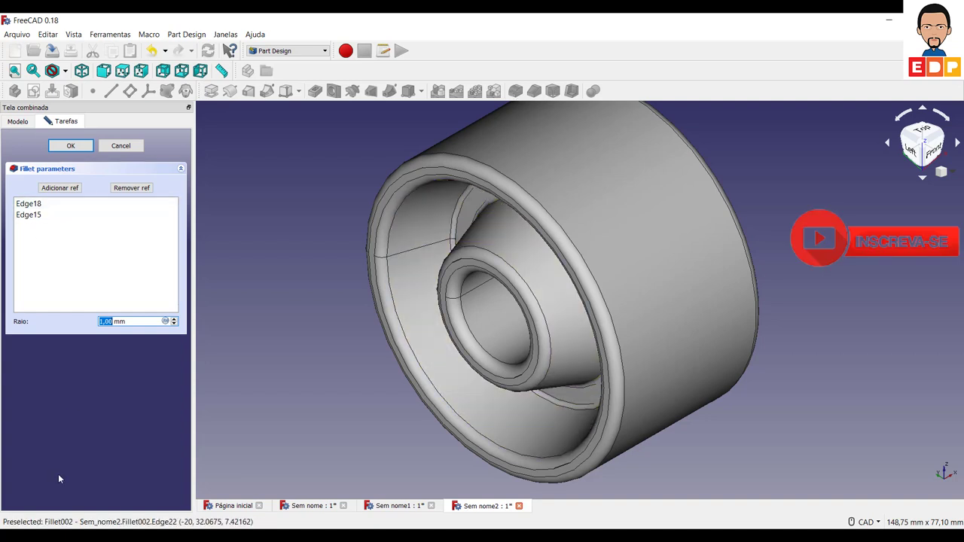
text(1)
text(,5)
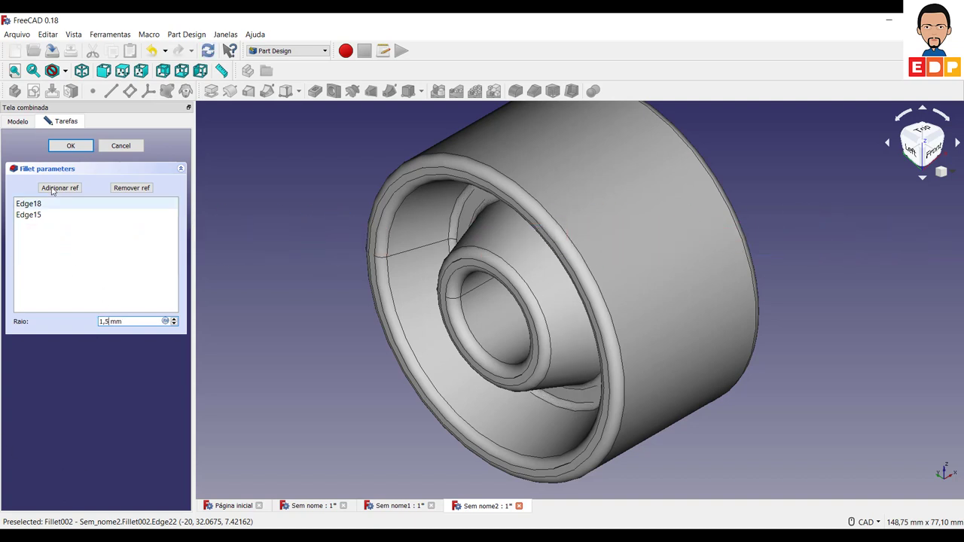
click(68, 148)
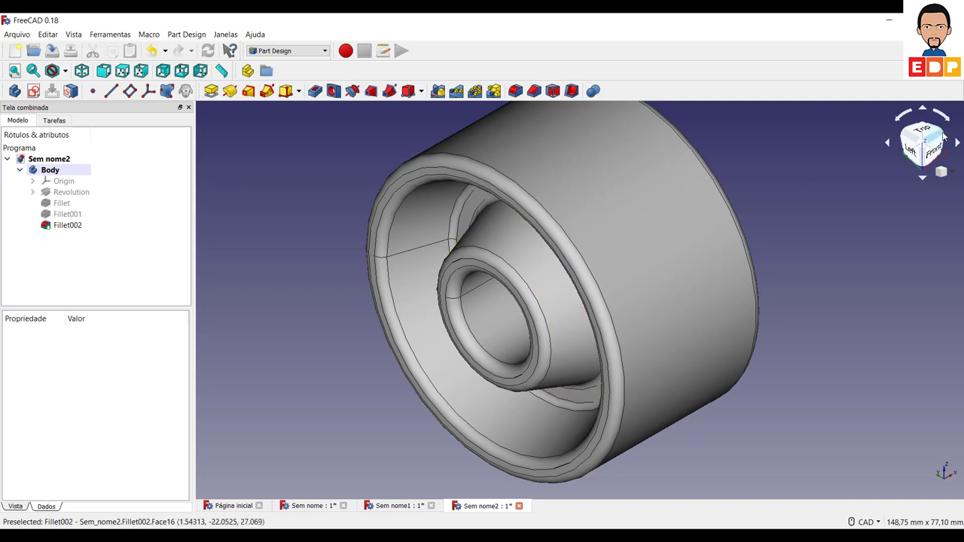
click(944, 136)
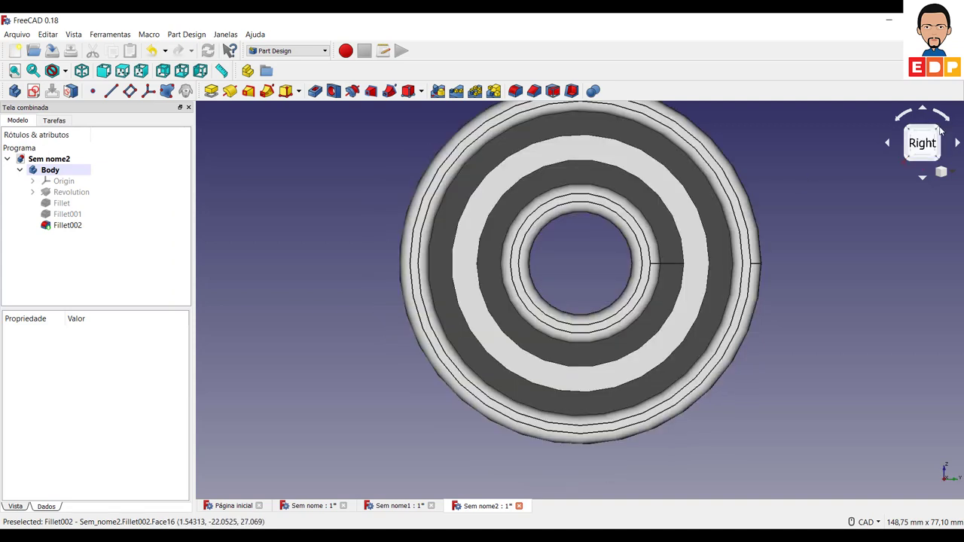
click(939, 132)
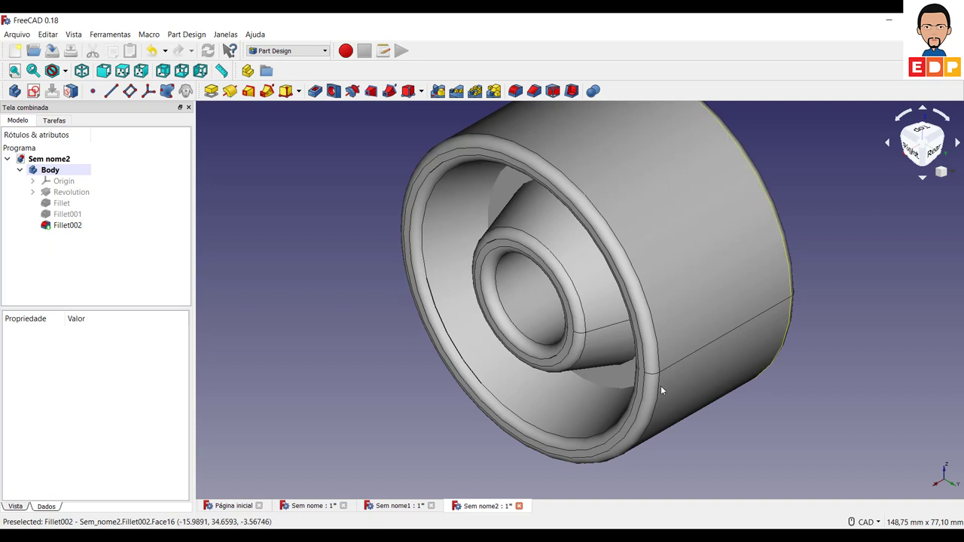
click(496, 183)
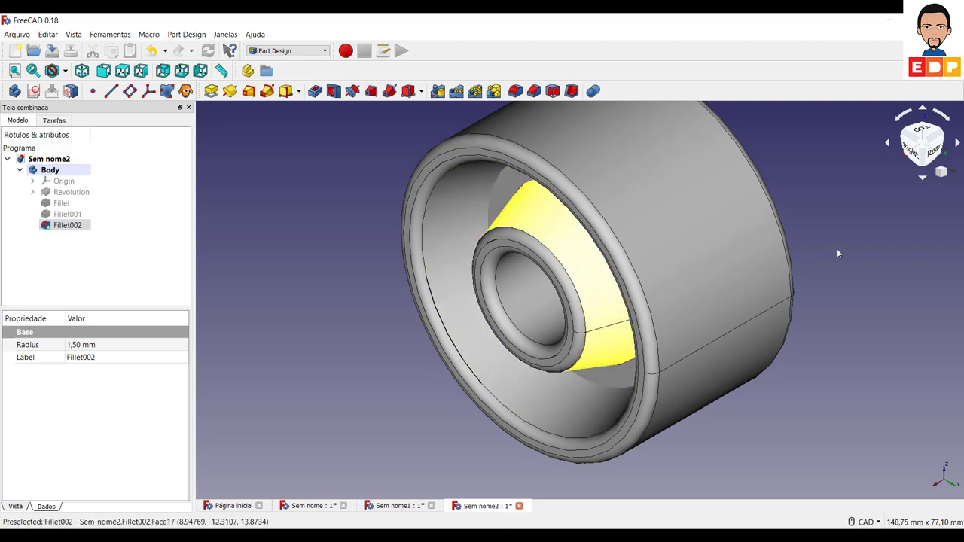
click(915, 157)
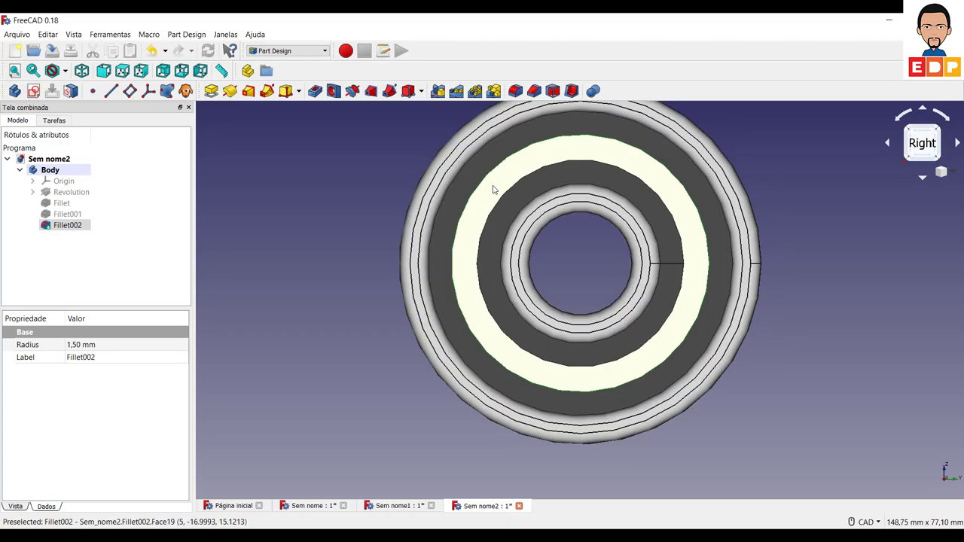
click(837, 340)
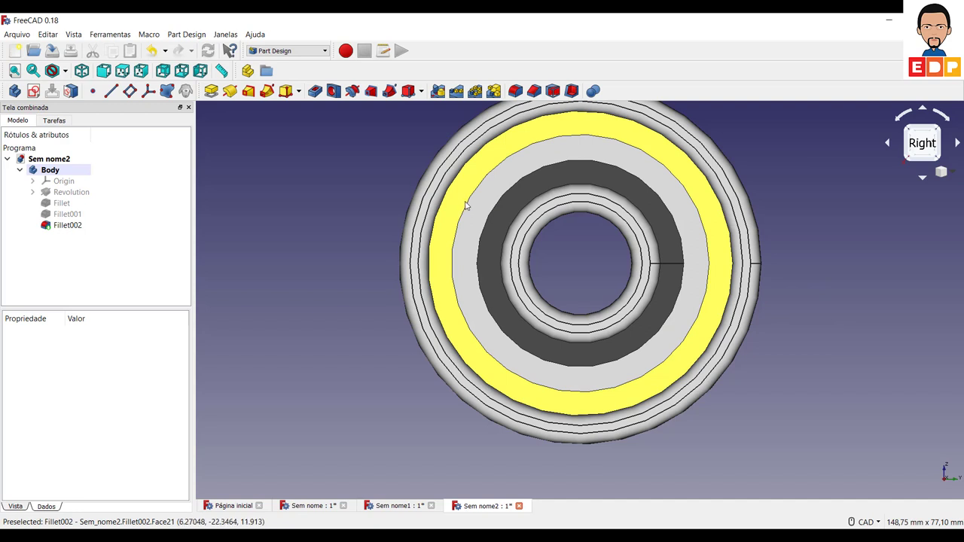
click(466, 206)
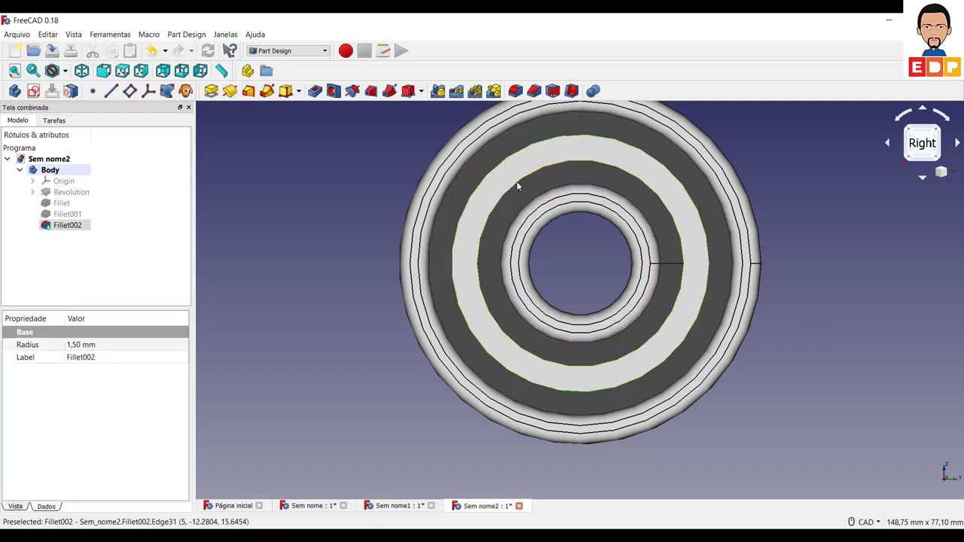
click(940, 133)
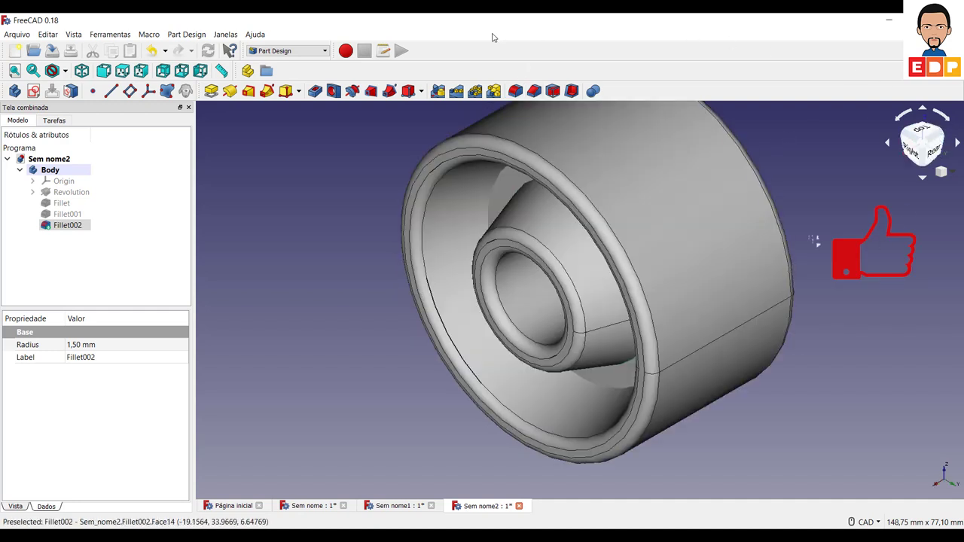
Fillet Edge34 and Edge31 with a 1,5 mm radius.
click(515, 92)
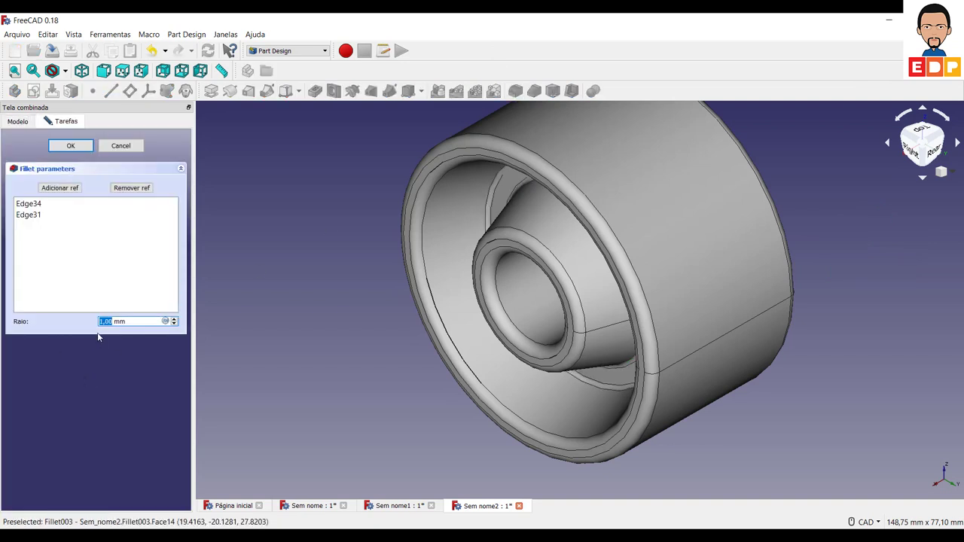
text(1,5)
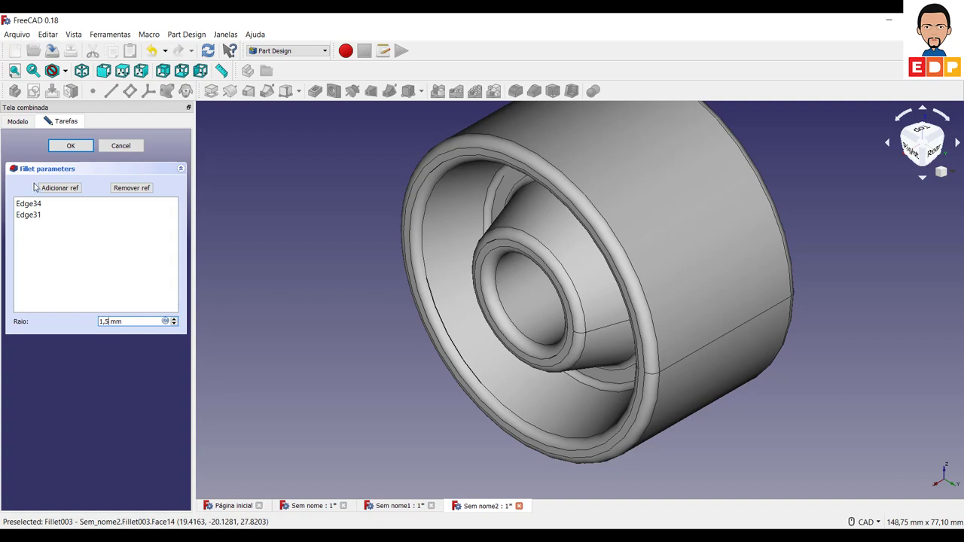
key(Return)
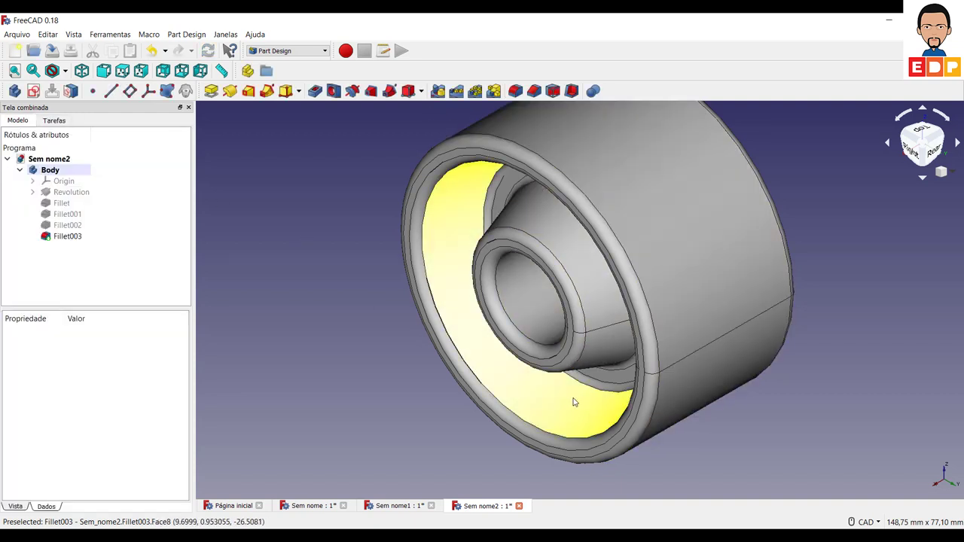